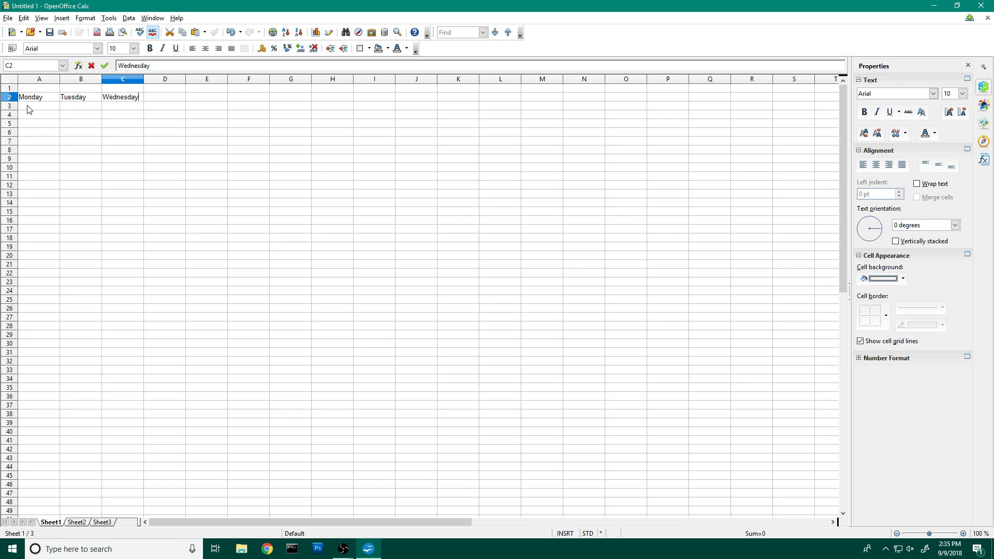
Finish the Wednesday entry in C2 and set the height of row 2 to 0.5 inches.
click(29, 110)
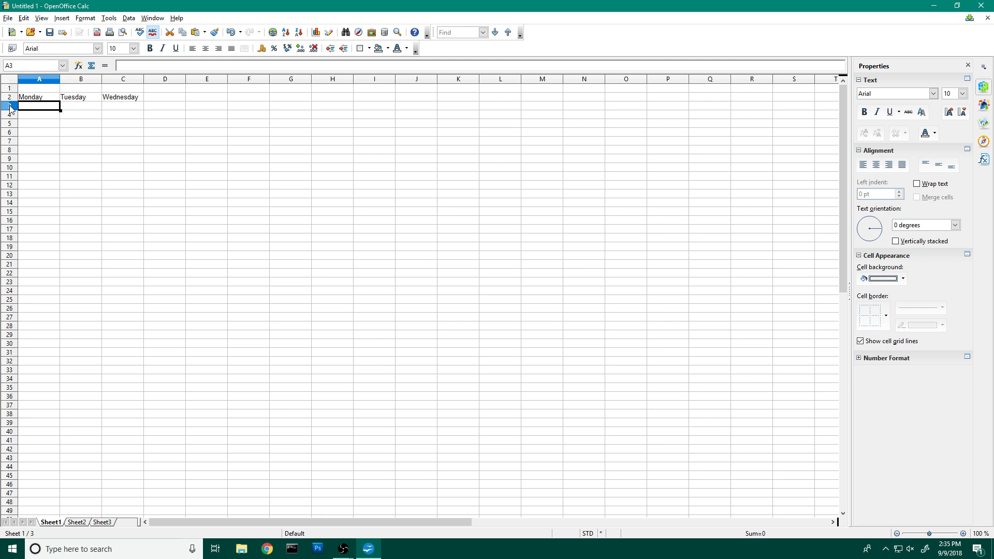
right_click(9, 99)
click(39, 115)
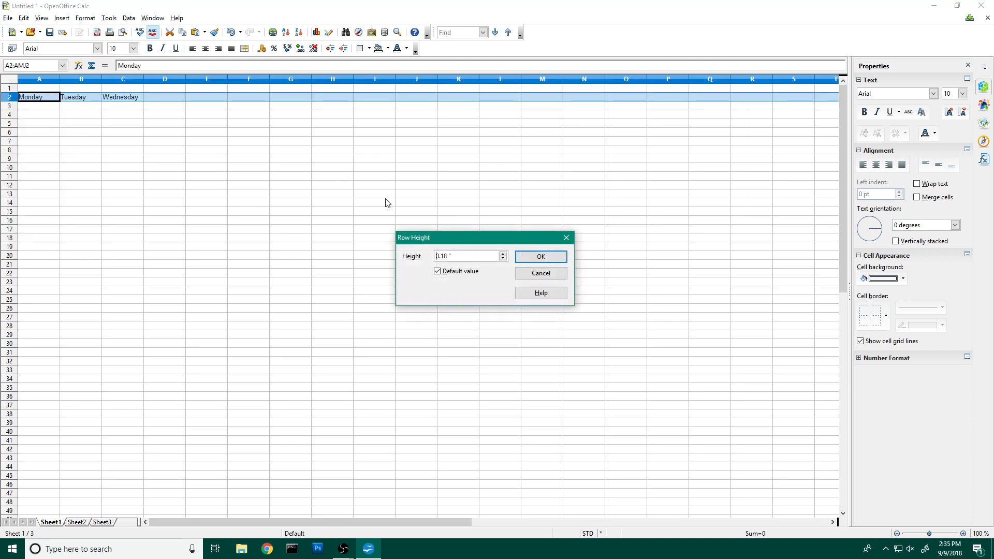
text(5)
key(Return)
Set the height of row 3, the narrow row under the weekday headings, to 0.25 inches.
right_click(10, 126)
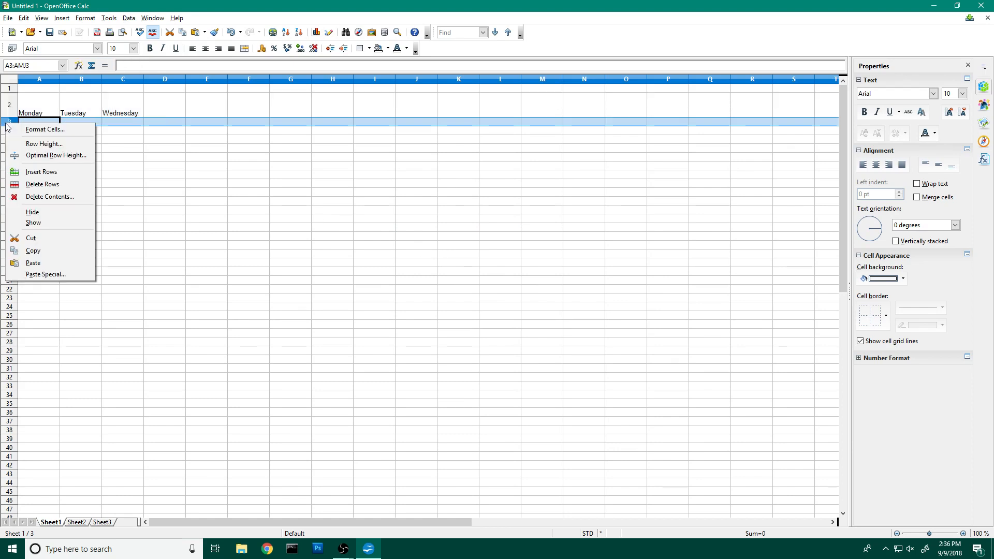
click(39, 141)
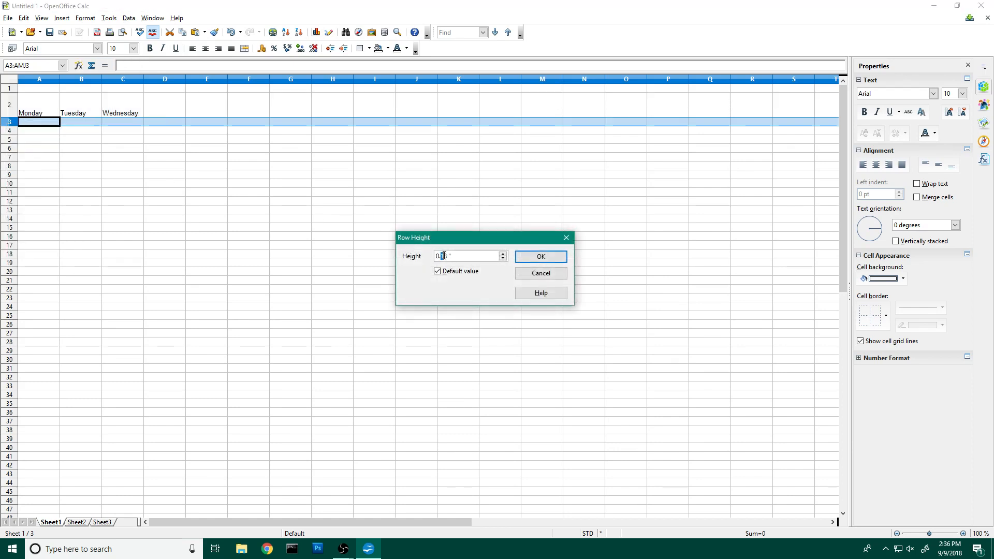
text(25)
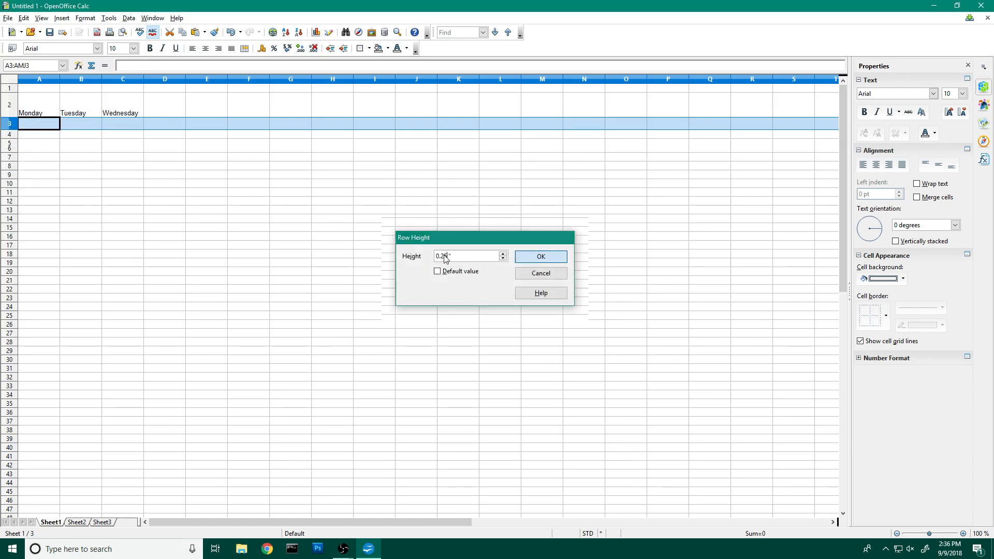
key(Return)
Set the height of row 4 to 3 inches.
right_click(8, 134)
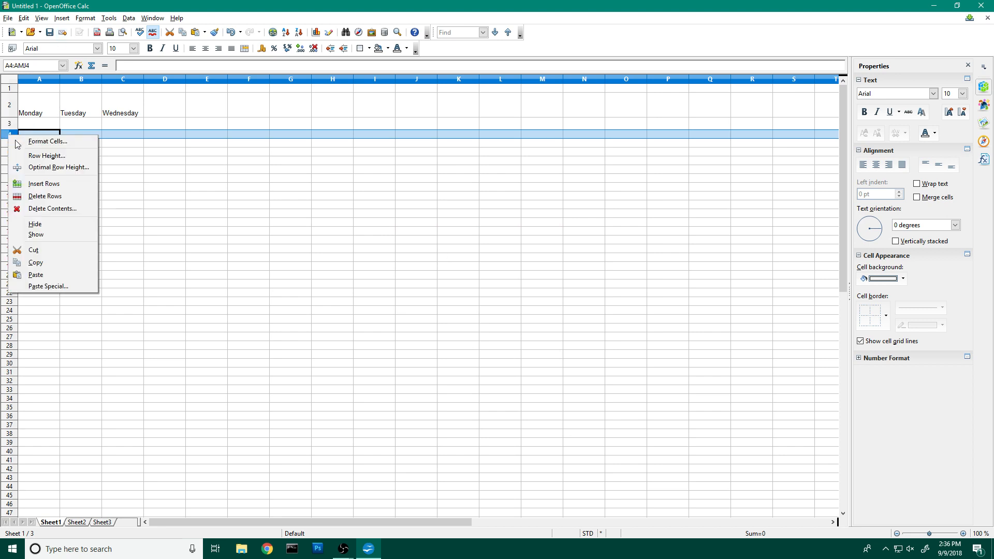
click(46, 156)
drag(448, 257, 414, 257)
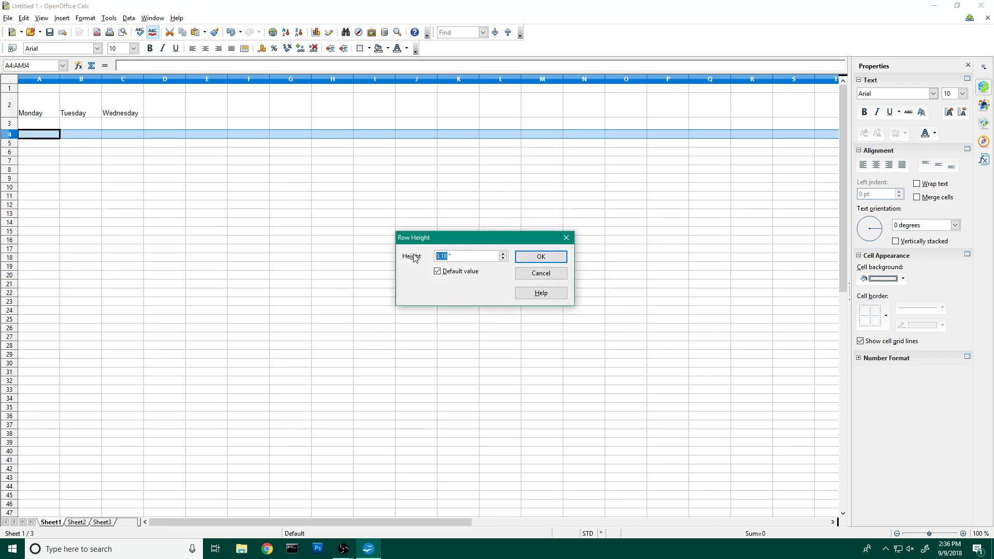
text(3)
key(Return)
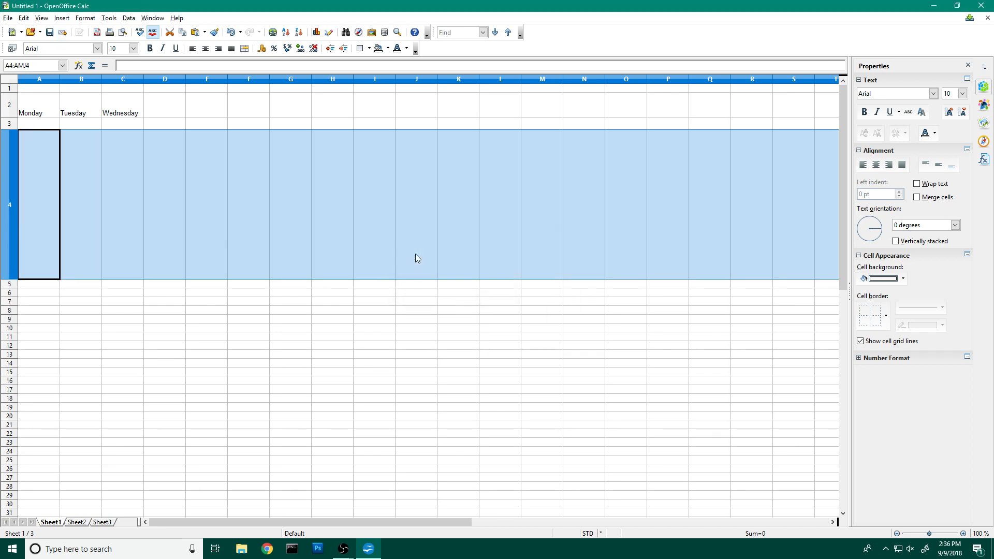
Set the height of row 5 to match row 3 and the height of row 6 to 3 inches.
right_click(9, 286)
click(45, 306)
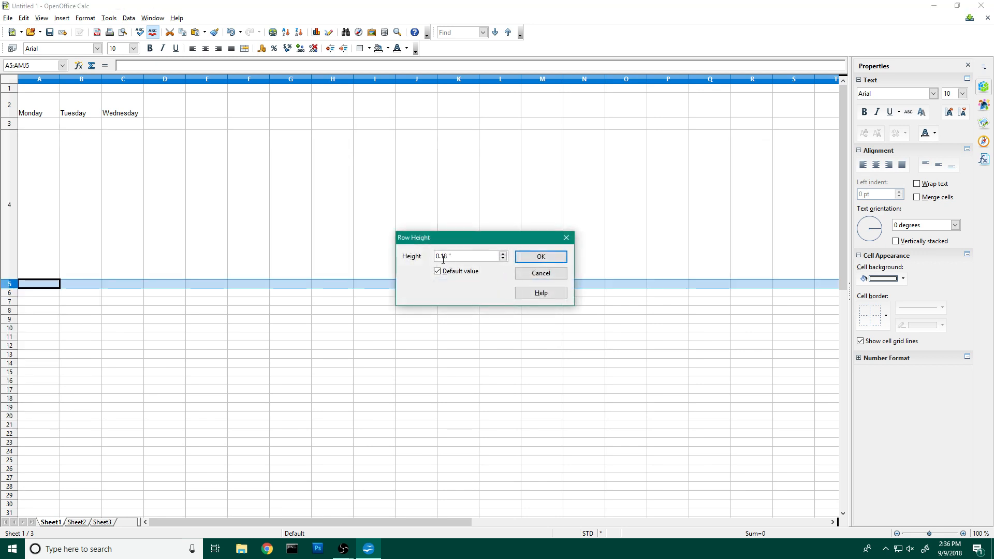
key(Return)
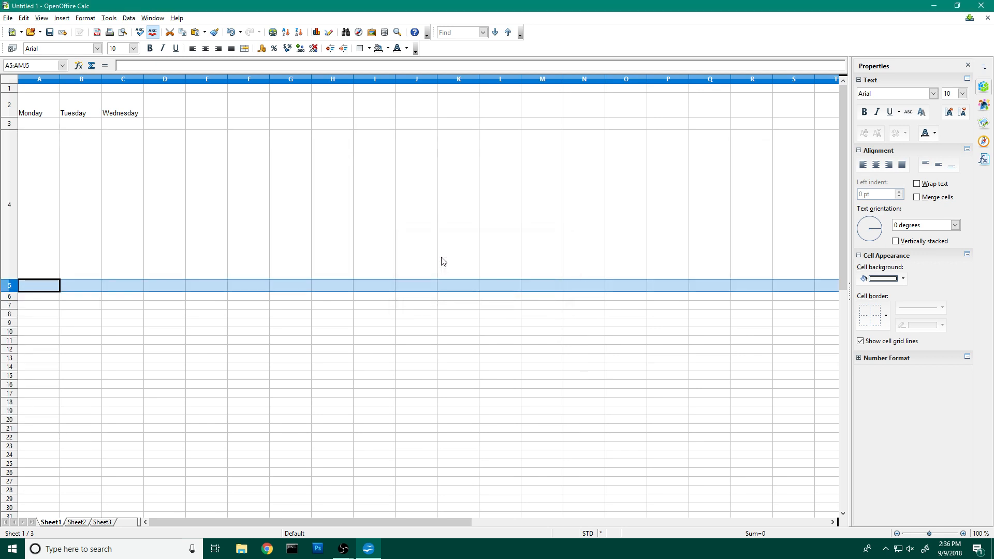
right_click(11, 297)
click(32, 317)
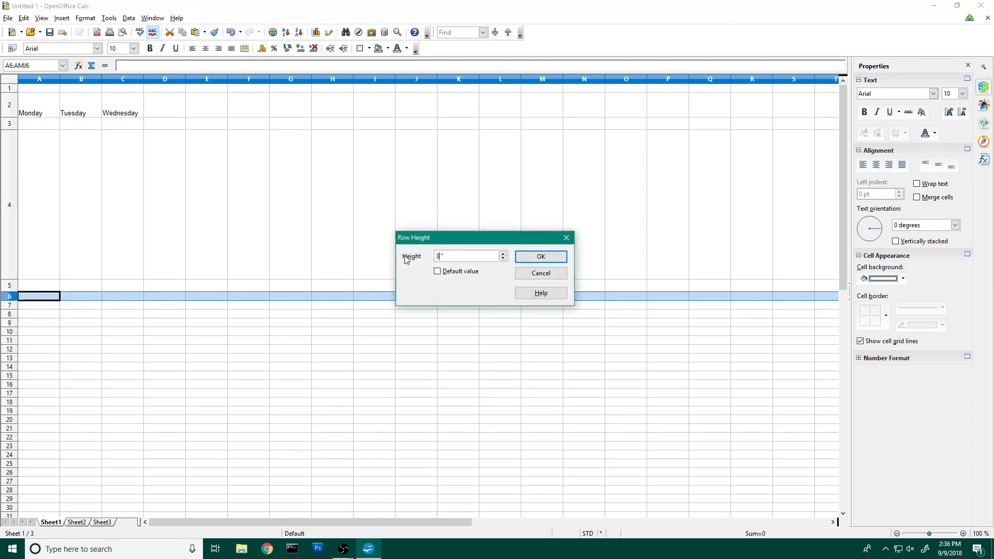
text(3)
key(Return)
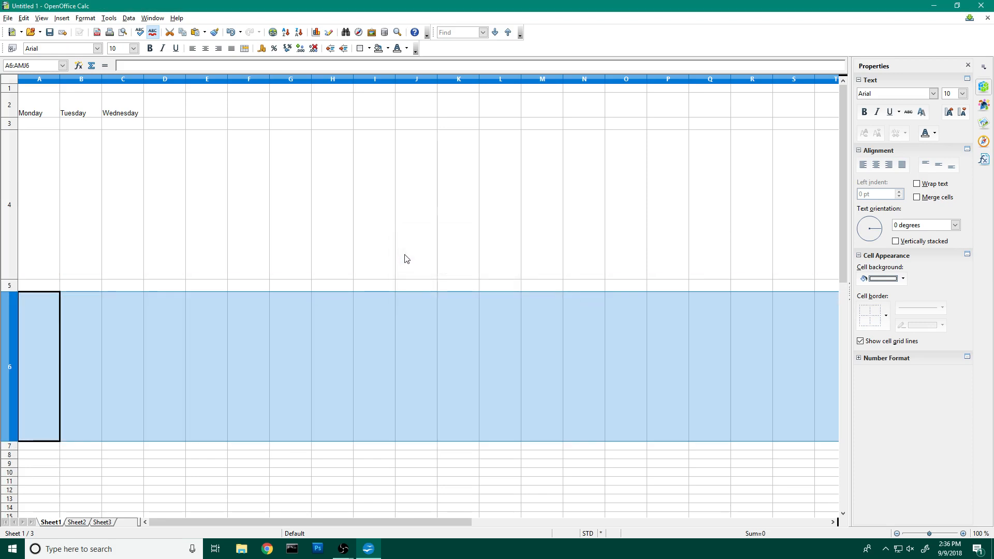
Increase the height of row 1 above the weekday headings to about 0.7 inches.
right_click(9, 90)
click(32, 107)
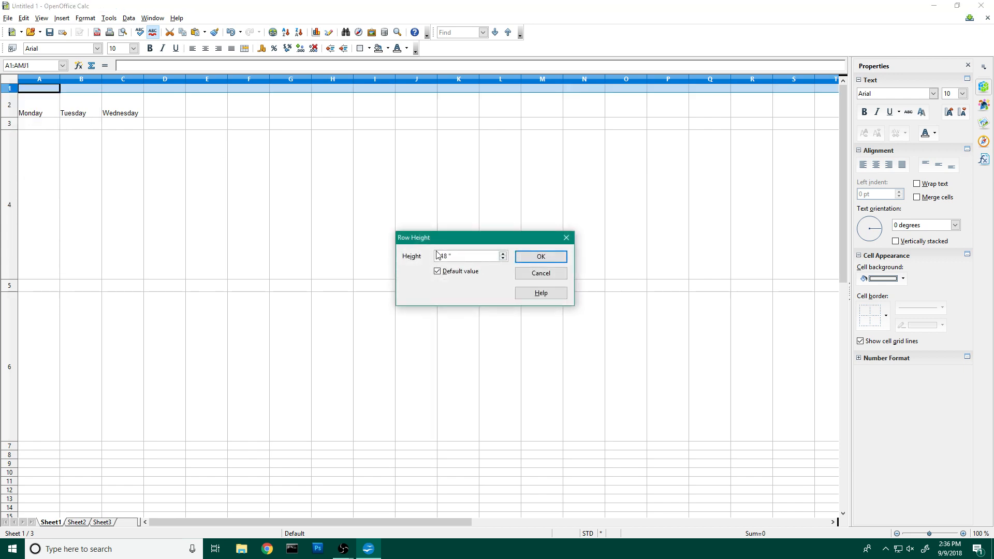
text(0.7)
key(Return)
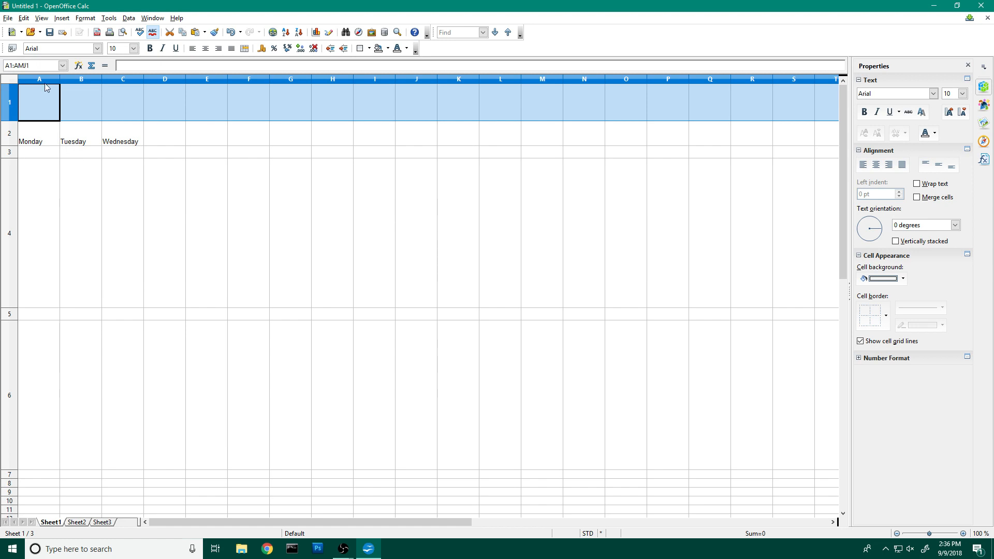
Set the width of columns A through C to 1.5 inches.
click(177, 90)
drag(39, 80, 118, 80)
right_click(119, 80)
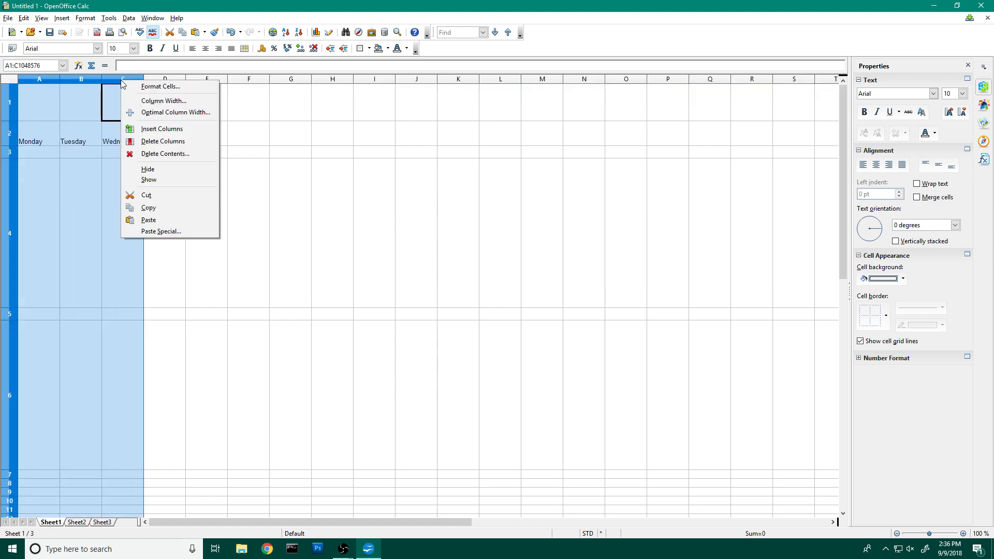
click(162, 101)
drag(447, 255, 434, 256)
key(BackSpace)
text(1)
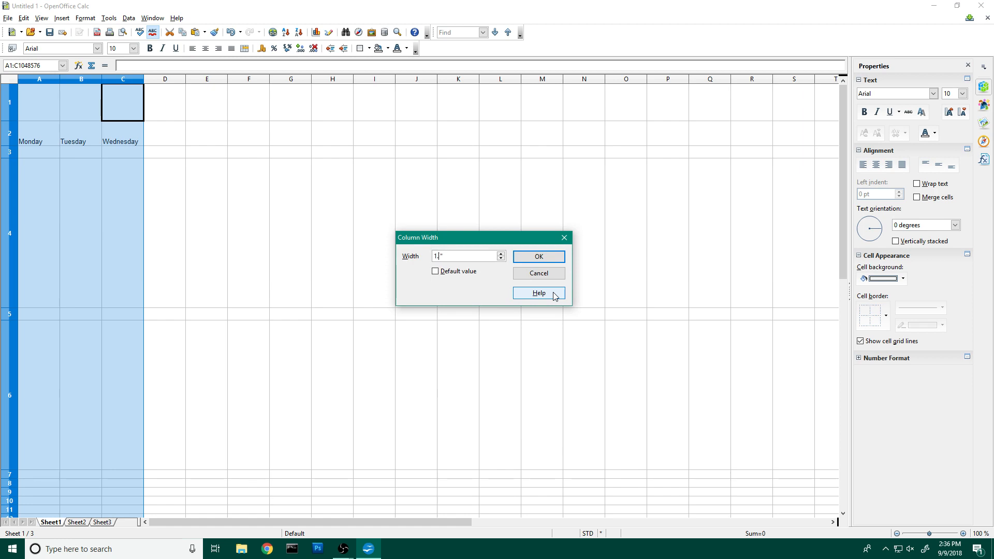
text(.5)
key(Return)
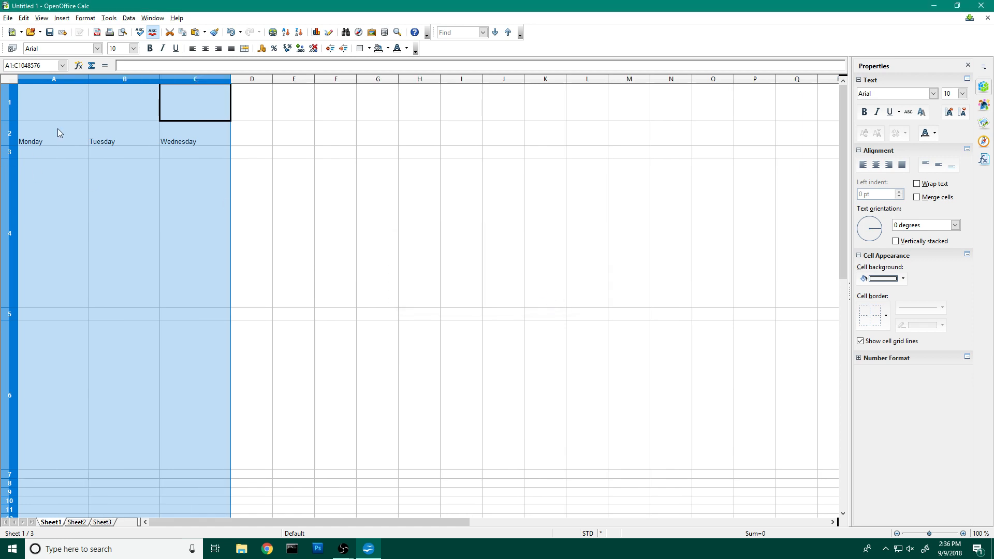
Center the weekday headings in A2:C2 both horizontally and vertically.
click(58, 128)
drag(196, 139, 56, 135)
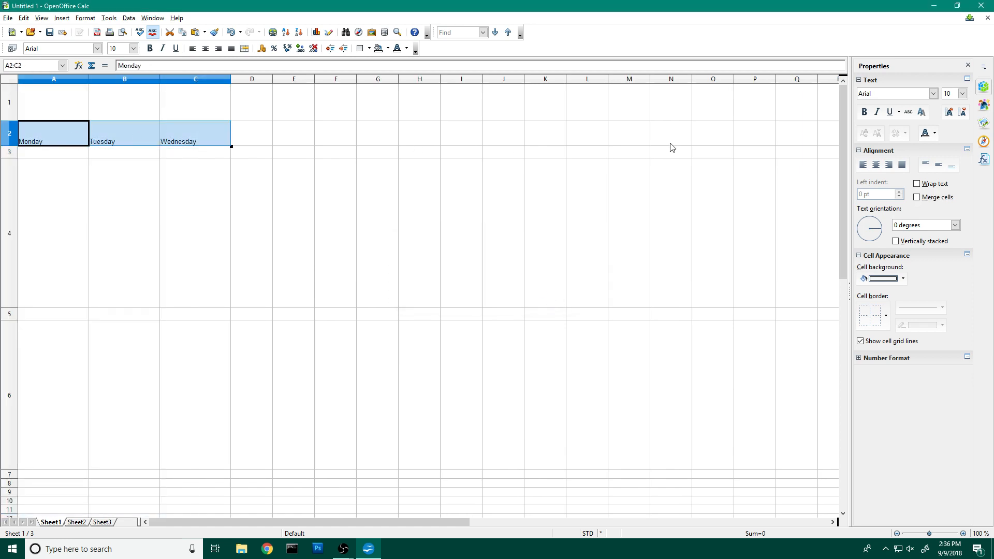
click(876, 164)
click(938, 166)
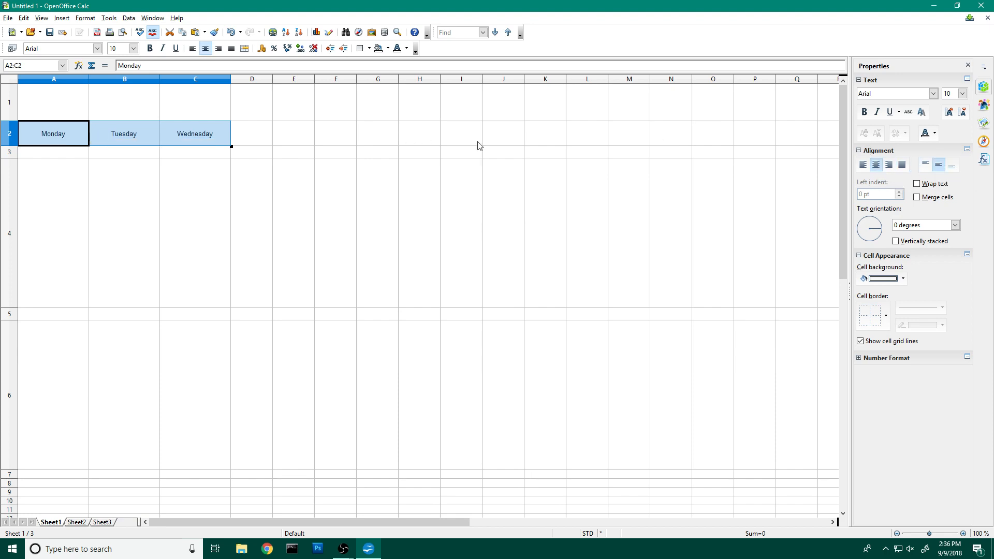
Format the weekday headings in A2:C2 as bold 8 pt Calibri in dark gray.
click(932, 93)
scroll(918, 127, down, 7)
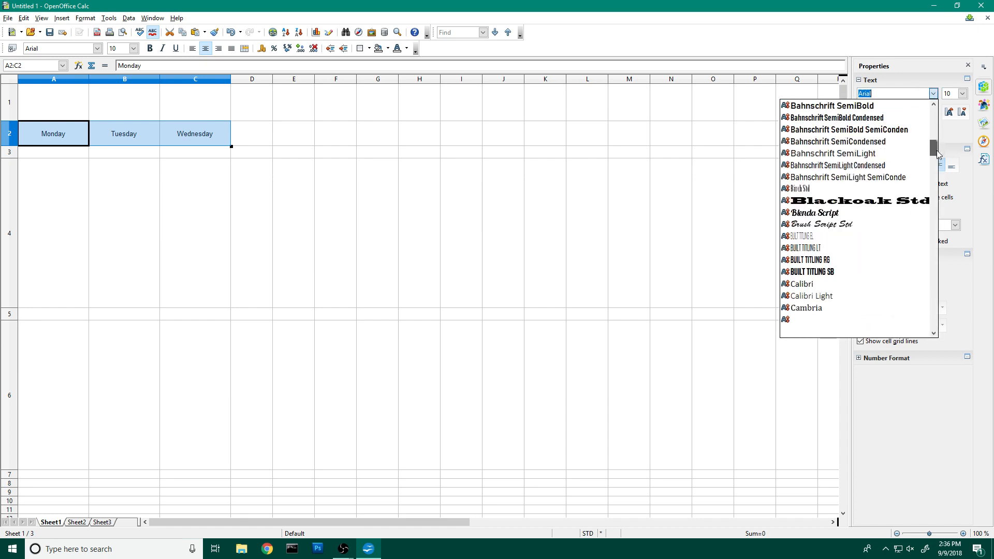
click(911, 105)
click(863, 112)
click(962, 94)
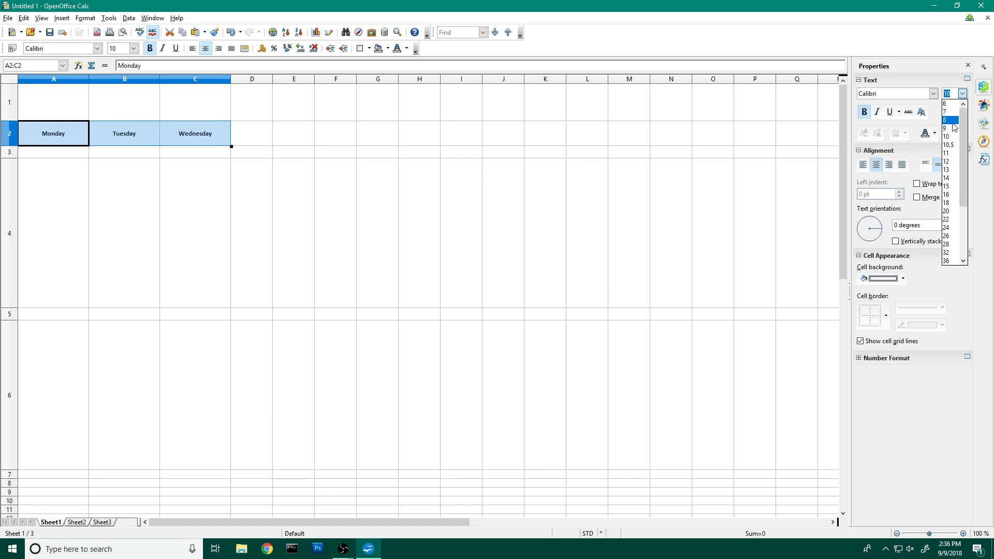
click(950, 119)
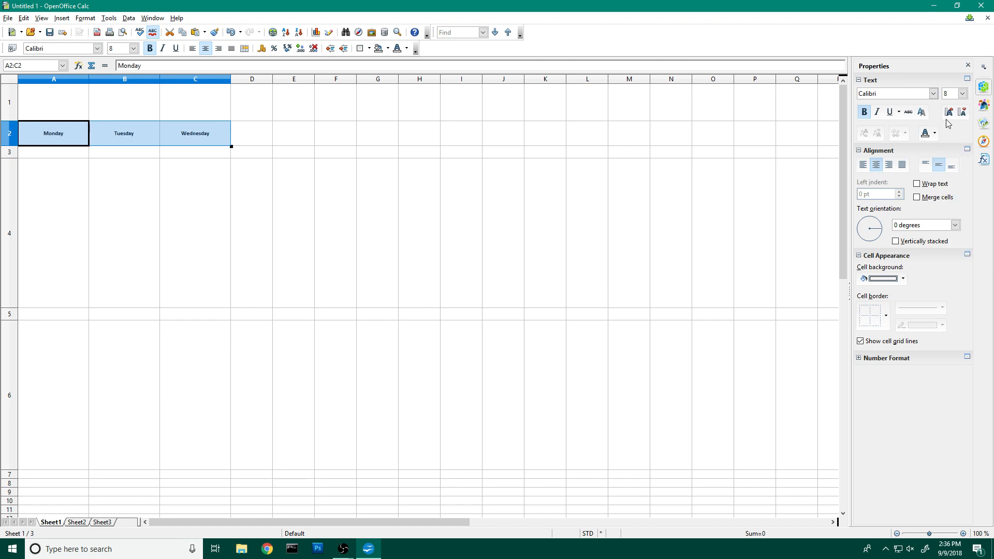
click(935, 133)
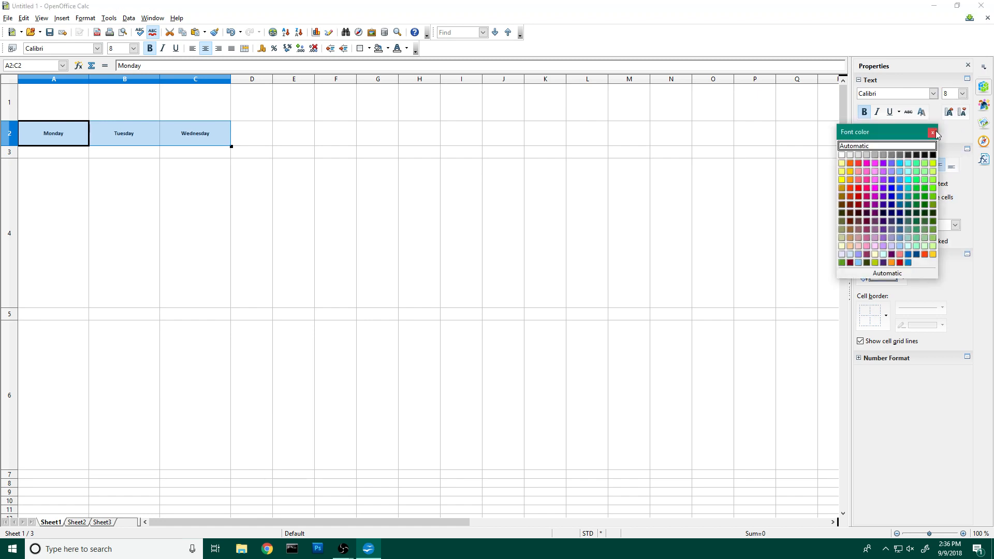
click(908, 155)
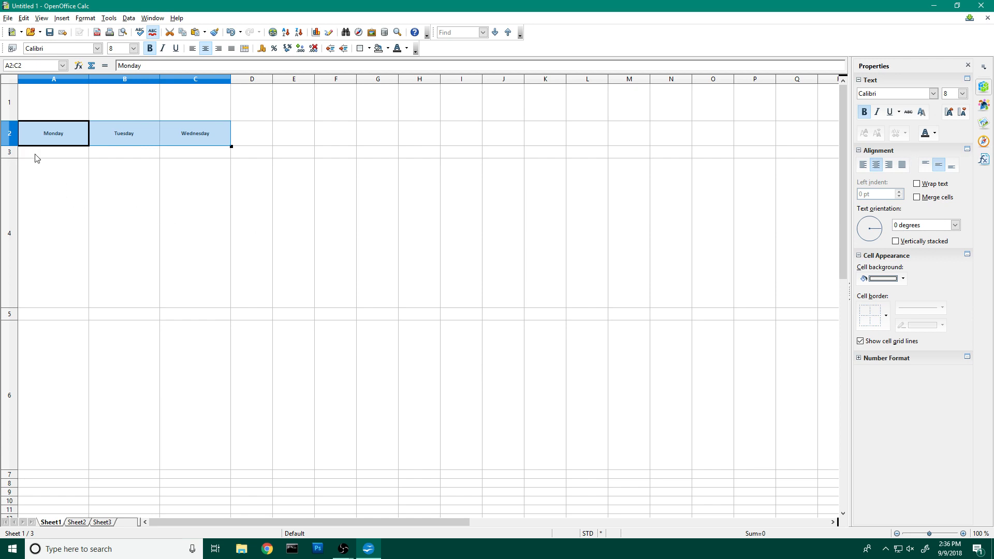
Fill cells A3:C3 below the weekday headings with a light gray background.
drag(36, 157, 200, 155)
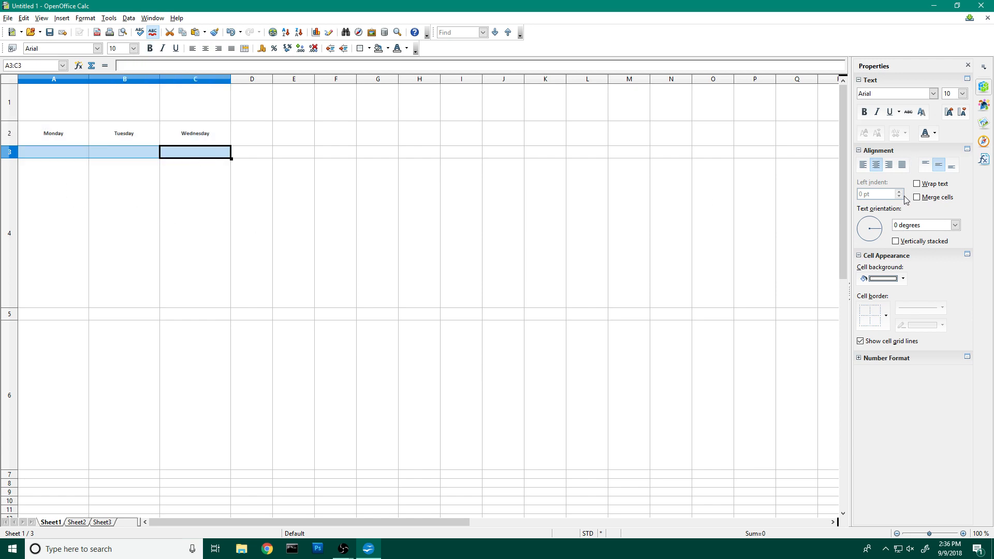
click(904, 279)
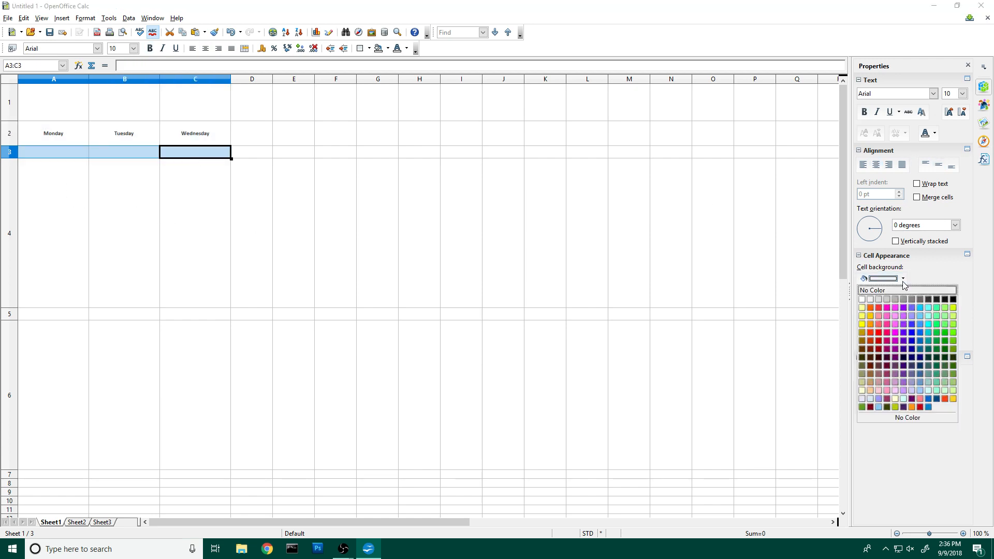
click(881, 301)
click(326, 244)
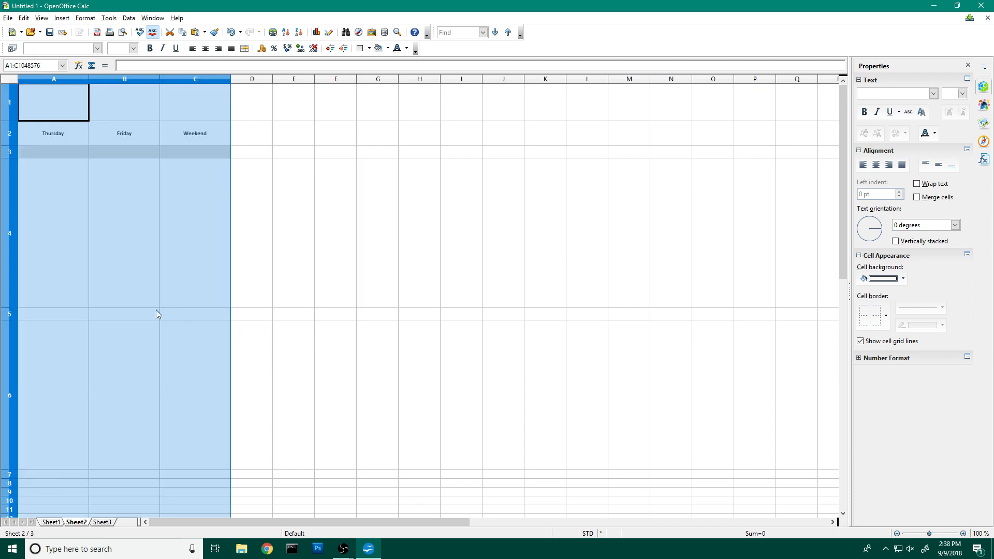
Fill cell C5 in the Weekend column of Sheet2 with the same light gray background as row 3.
click(245, 305)
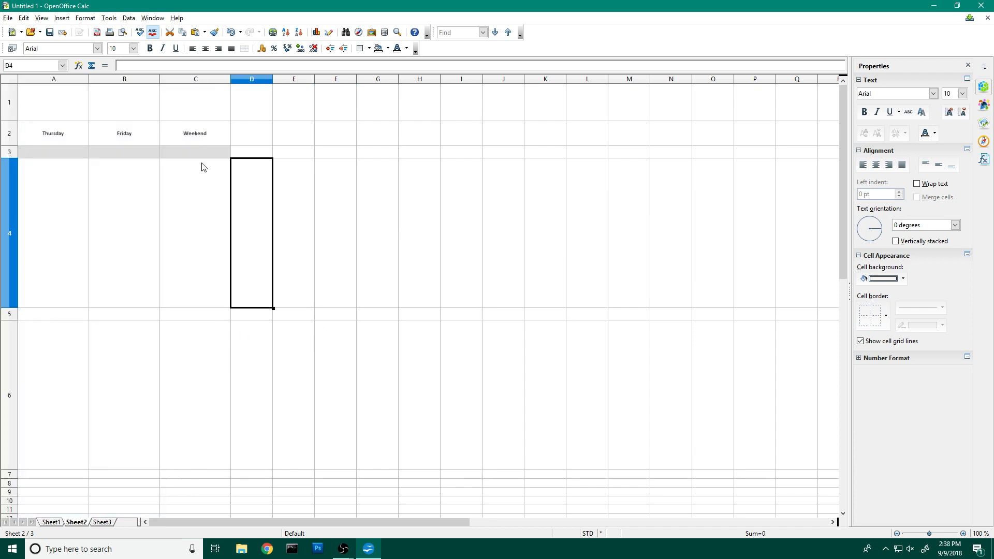
click(204, 314)
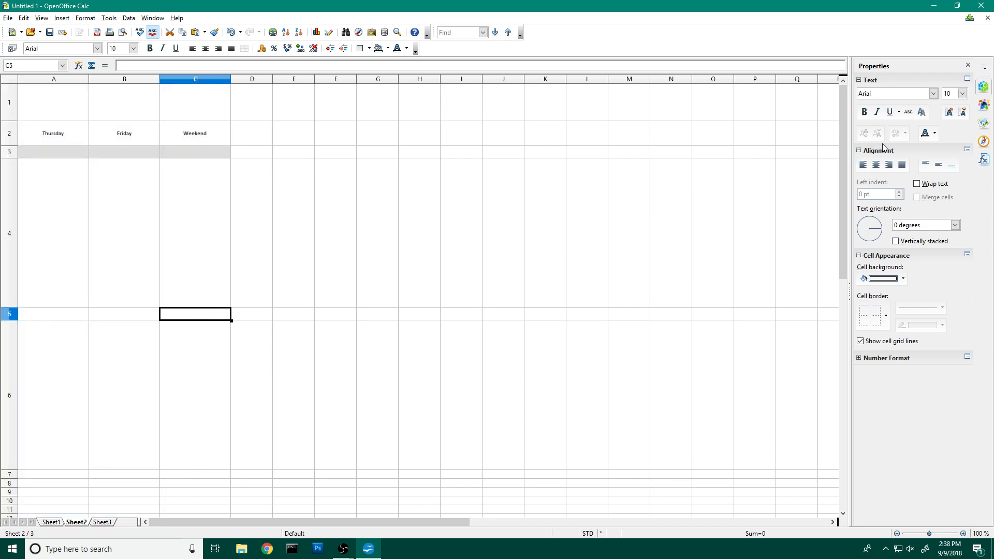
click(902, 278)
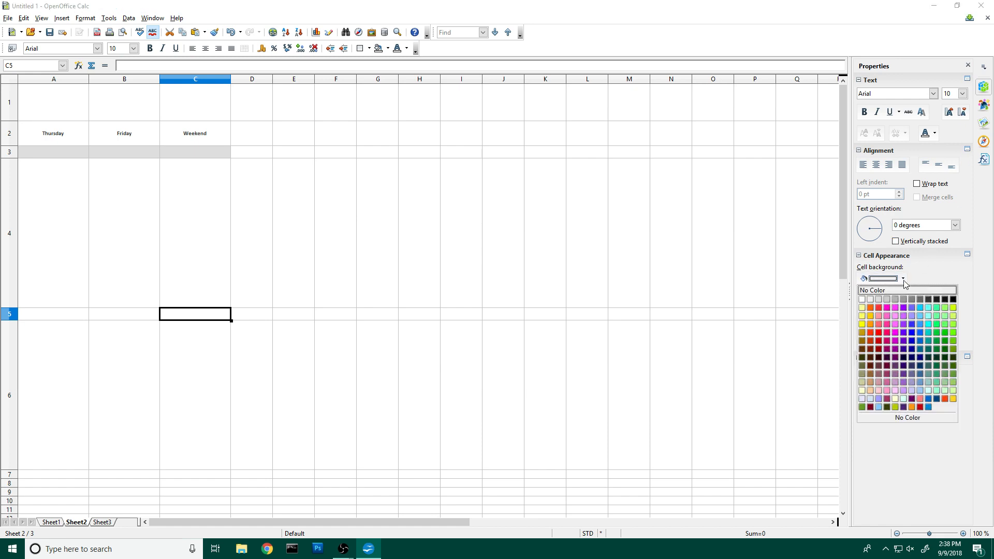
click(879, 304)
click(247, 243)
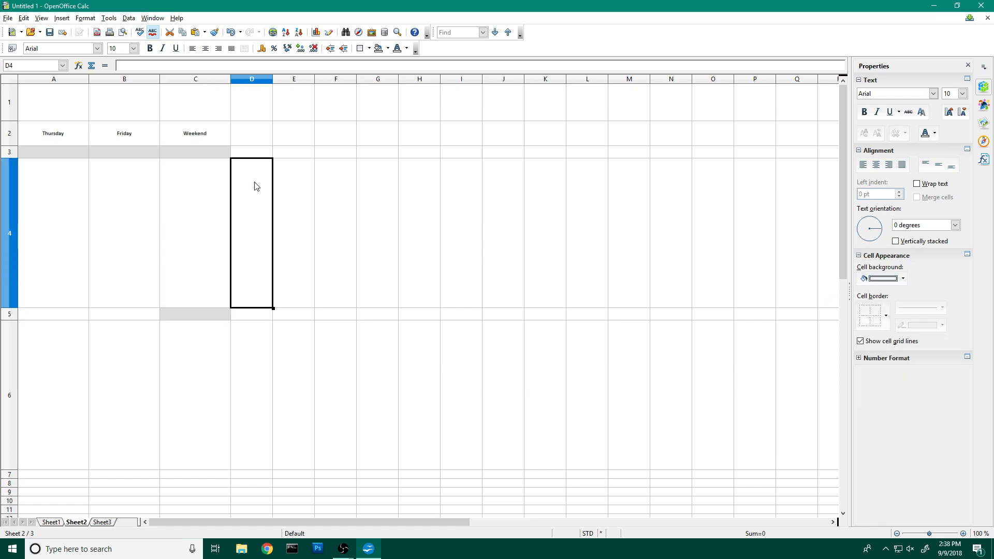
Merge cells A4:A6 under Thursday into one cell and B4:B6 under Friday into another.
drag(65, 204, 64, 384)
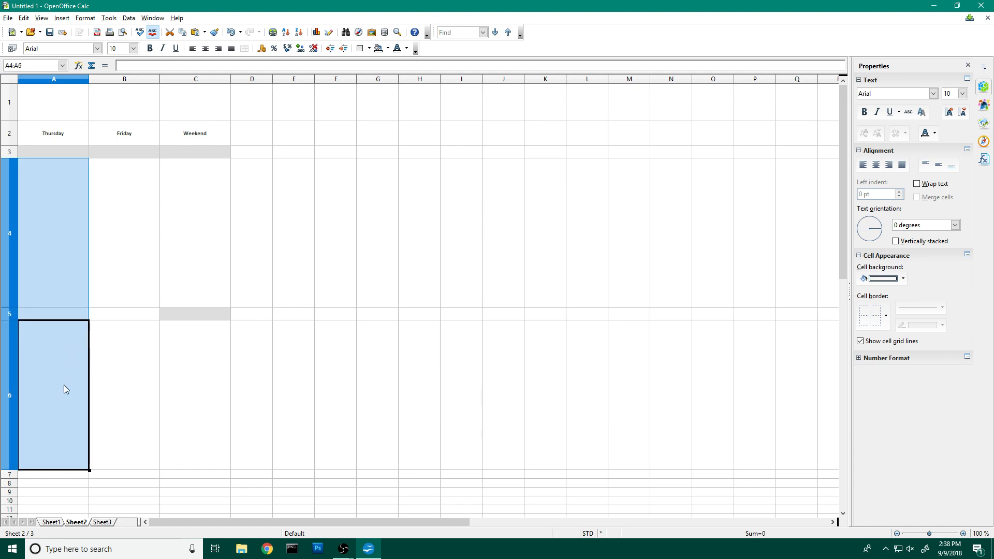
drag(150, 207, 151, 388)
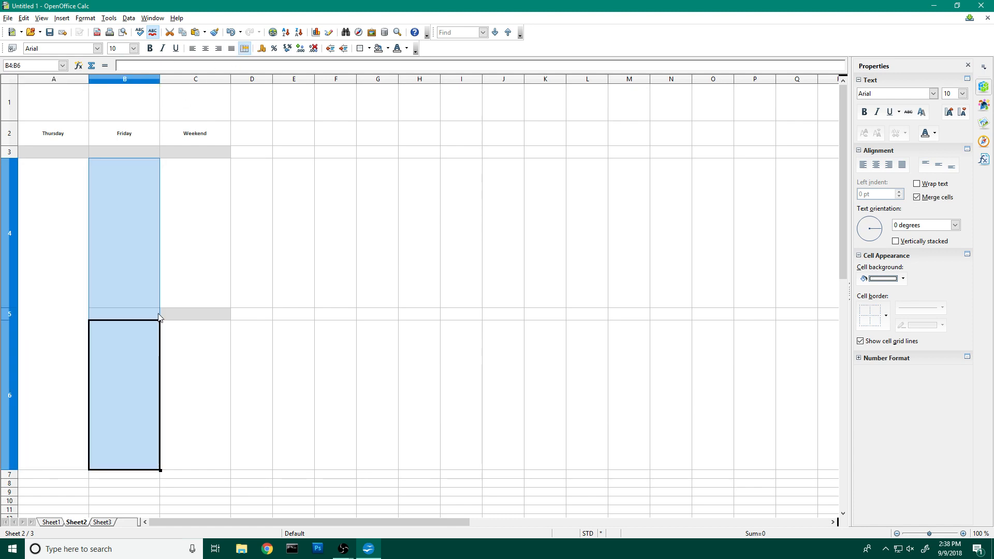
click(244, 52)
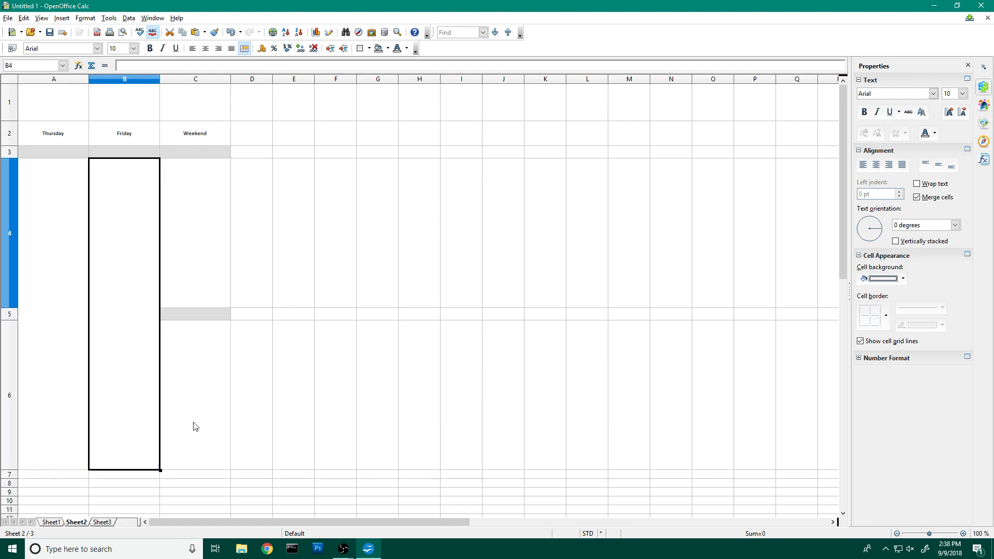
click(307, 270)
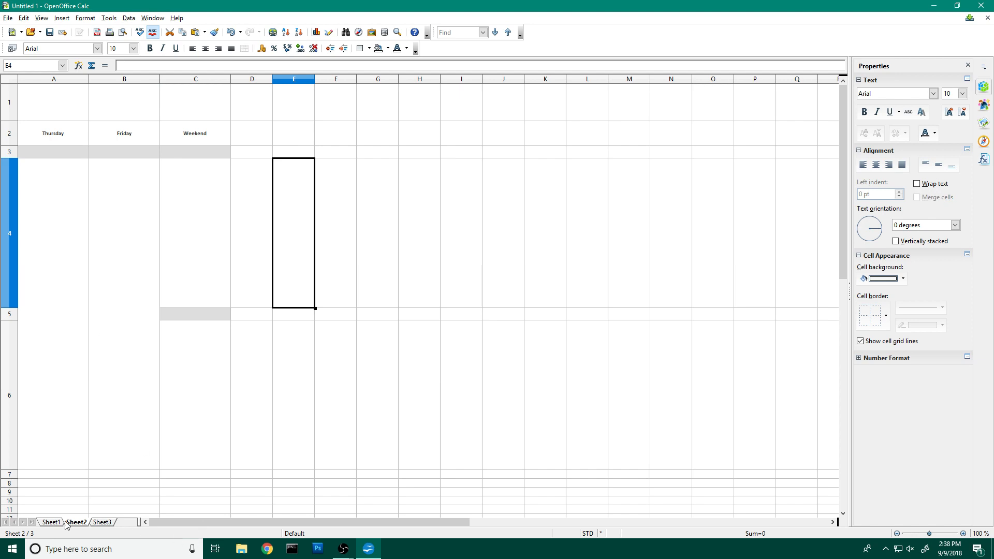
On Sheet1, merge A4:A6 under Monday, B4:B6 under Tuesday and C4:C6 under Wednesday into one cell each.
click(43, 524)
drag(34, 250, 44, 372)
click(244, 50)
drag(131, 243, 132, 393)
click(244, 49)
drag(192, 243, 186, 355)
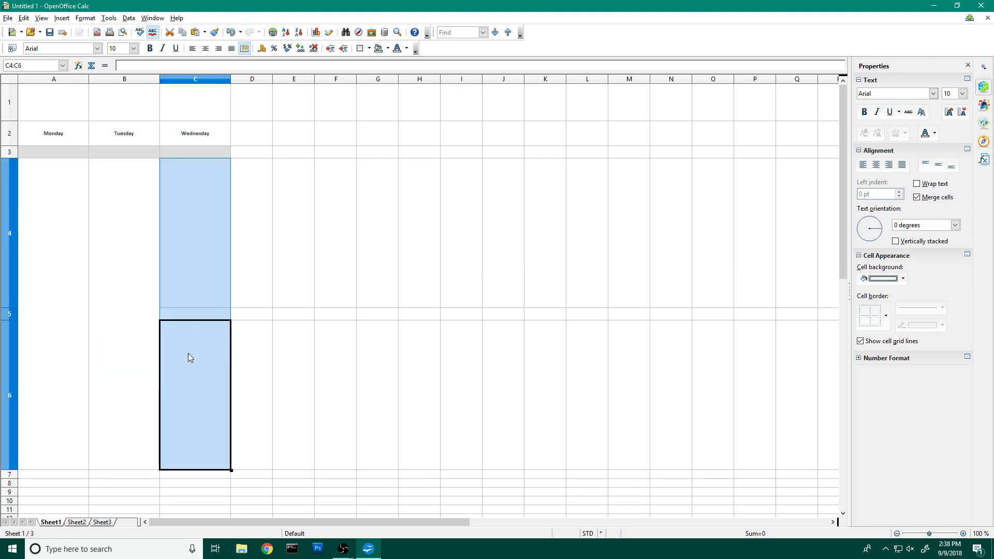
click(245, 49)
Apply gray borders to all edges of the cells in A3:C6 on Sheet1.
drag(57, 152, 177, 298)
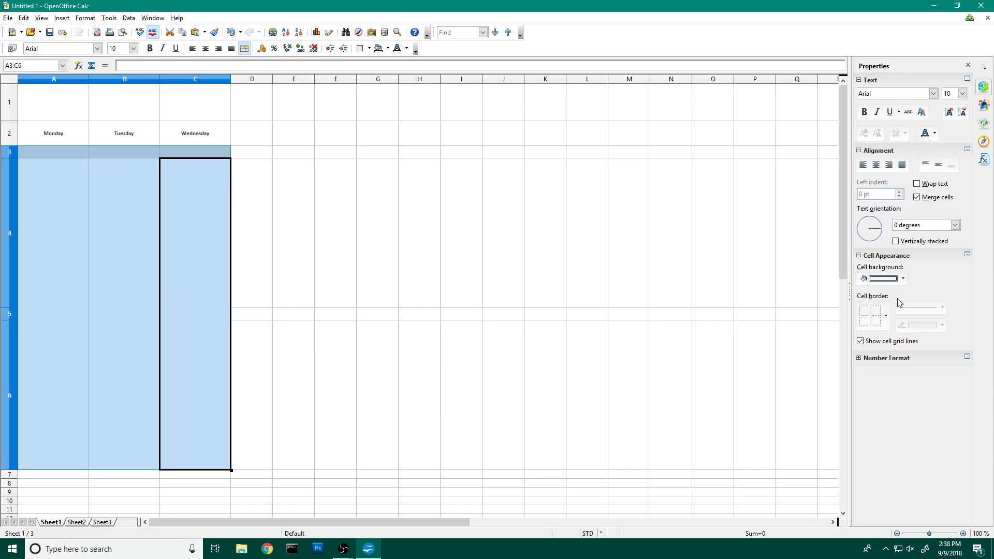
click(885, 317)
click(881, 340)
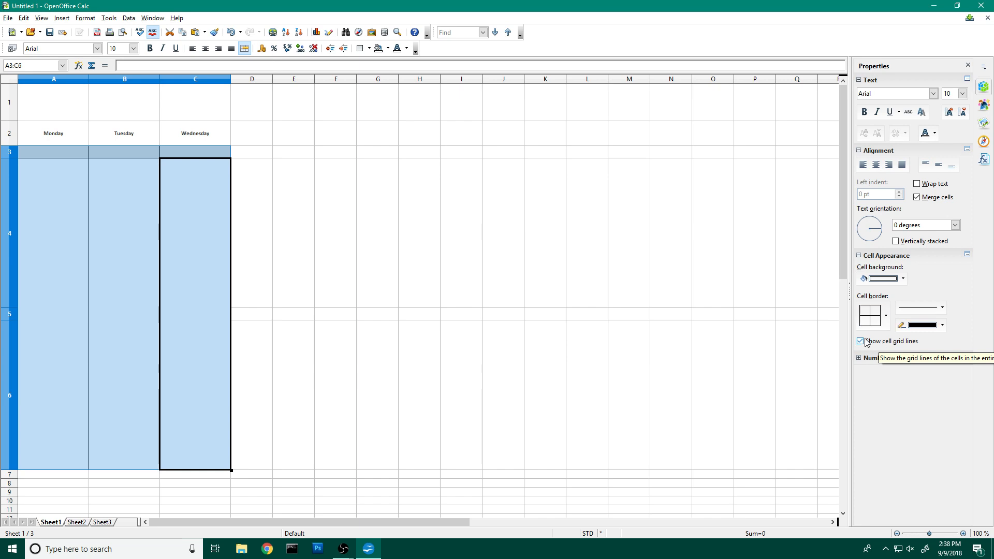
click(942, 325)
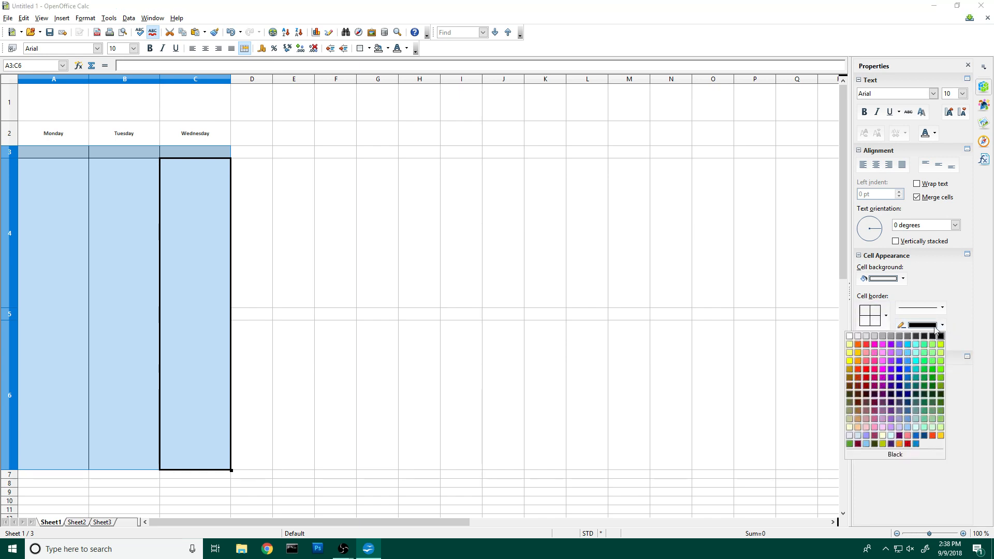
click(885, 339)
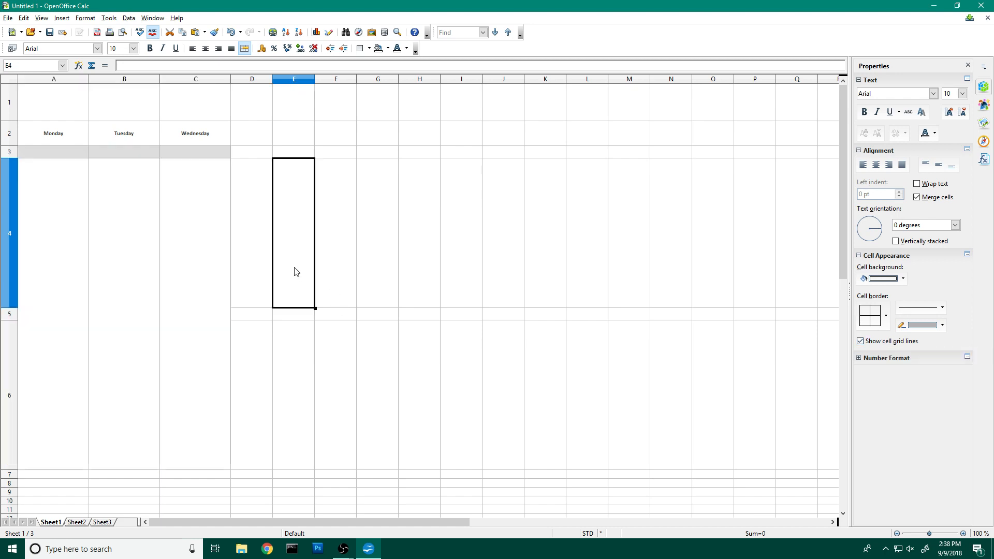
click(297, 275)
Give the cells in A3:C6 on Sheet2 the same gray borders on all edges.
click(77, 522)
drag(39, 156, 179, 349)
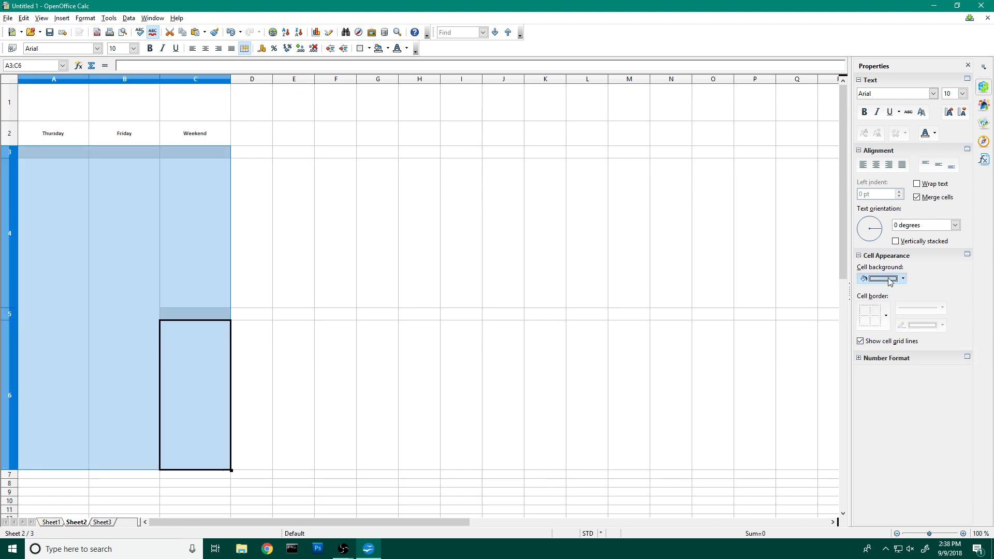
click(883, 318)
click(881, 341)
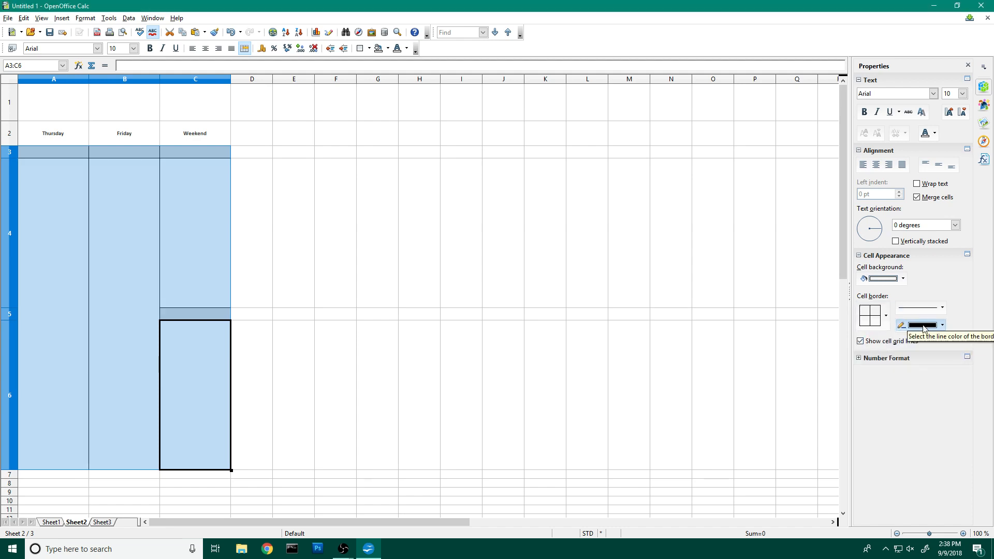
click(942, 326)
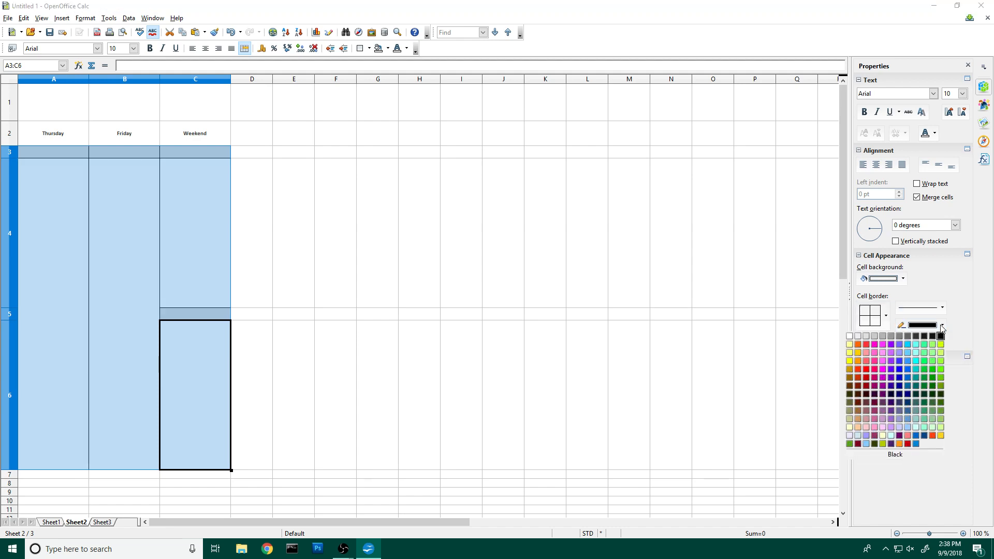
click(883, 337)
click(406, 286)
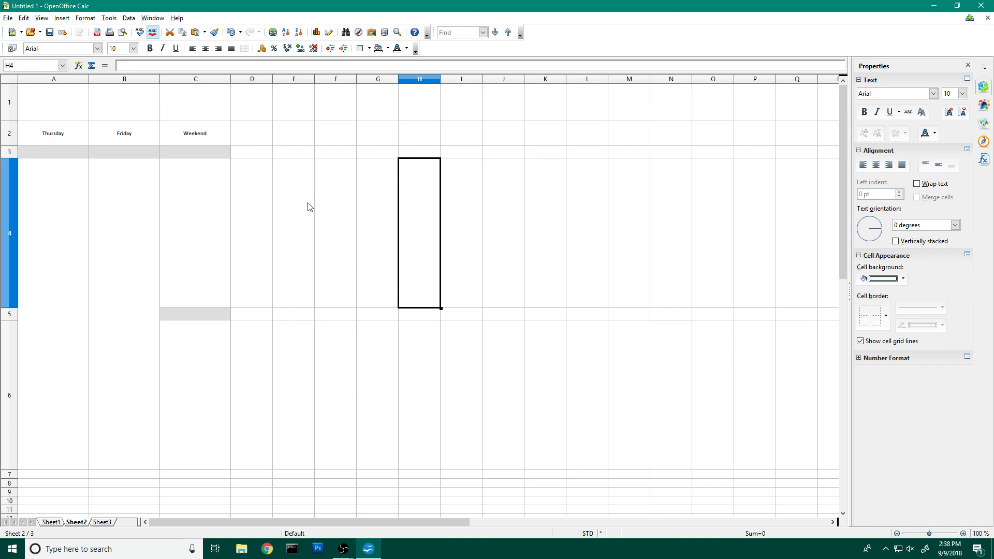
Open the page preview of the planner and look through its pages.
click(10, 19)
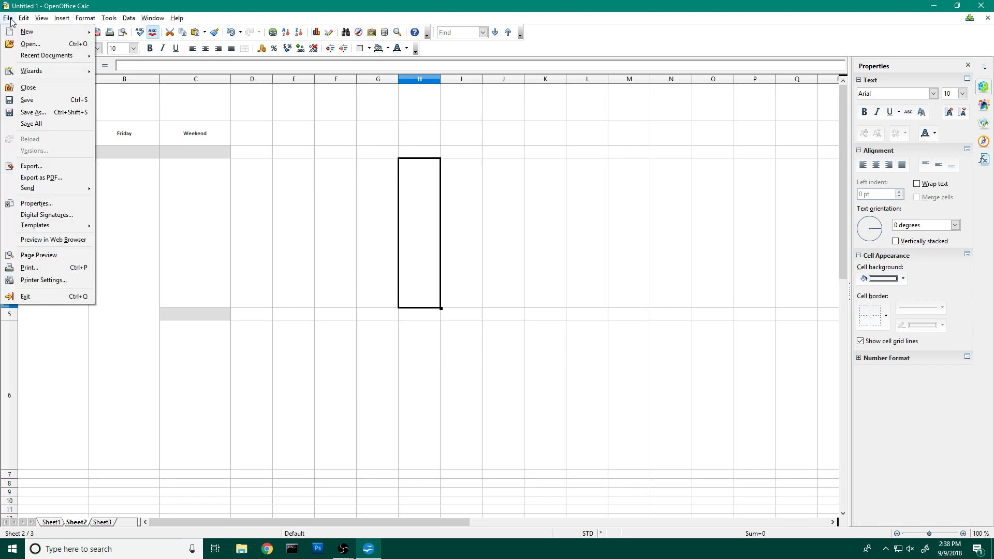
click(44, 257)
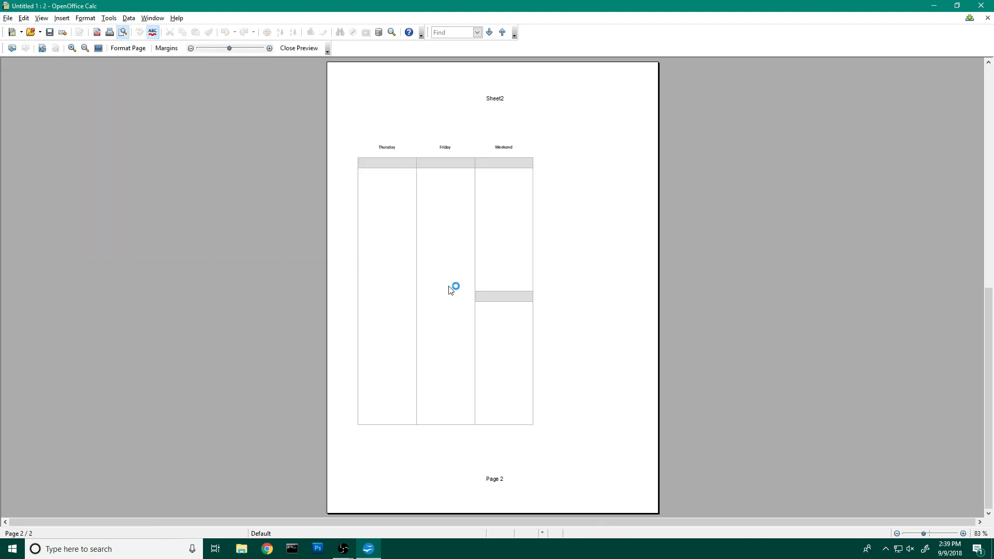
scroll(451, 290, up, 1)
scroll(450, 290, down, 1)
Set the left, right, top and bottom page margins to 0 and align the table horizontally on the page.
click(128, 48)
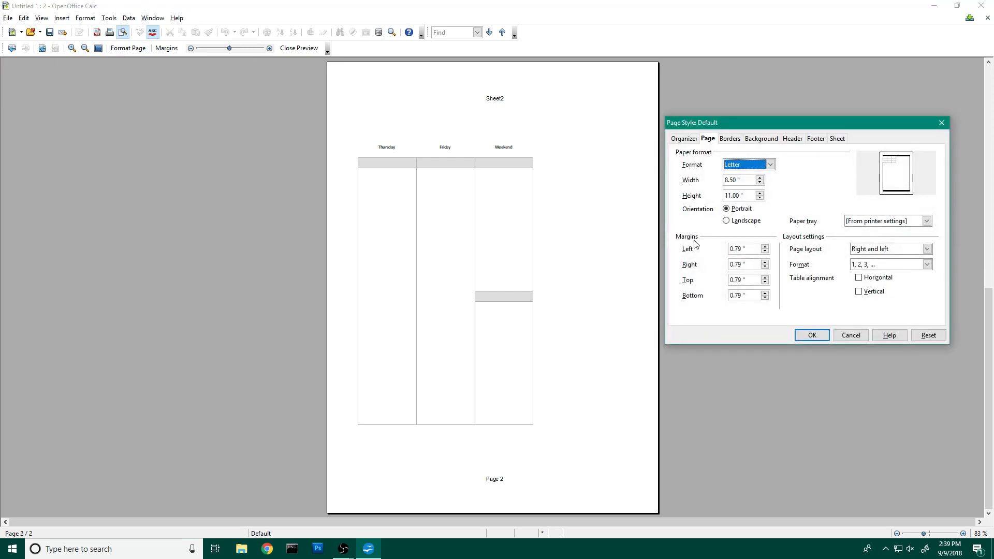
drag(743, 245, 732, 247)
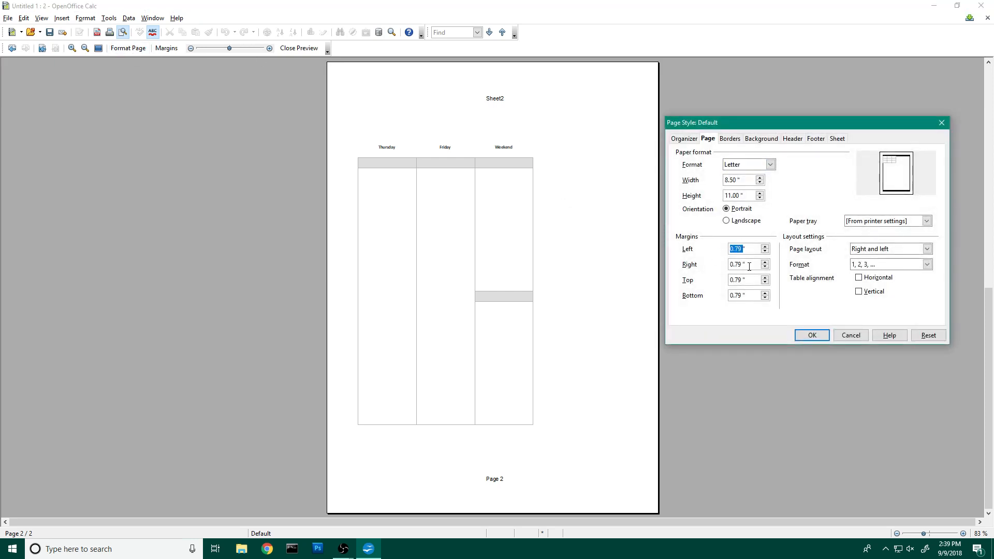
text(0)
key(Tab)
text(0)
key(Tab)
text(0)
key(Tab)
text(0)
click(859, 279)
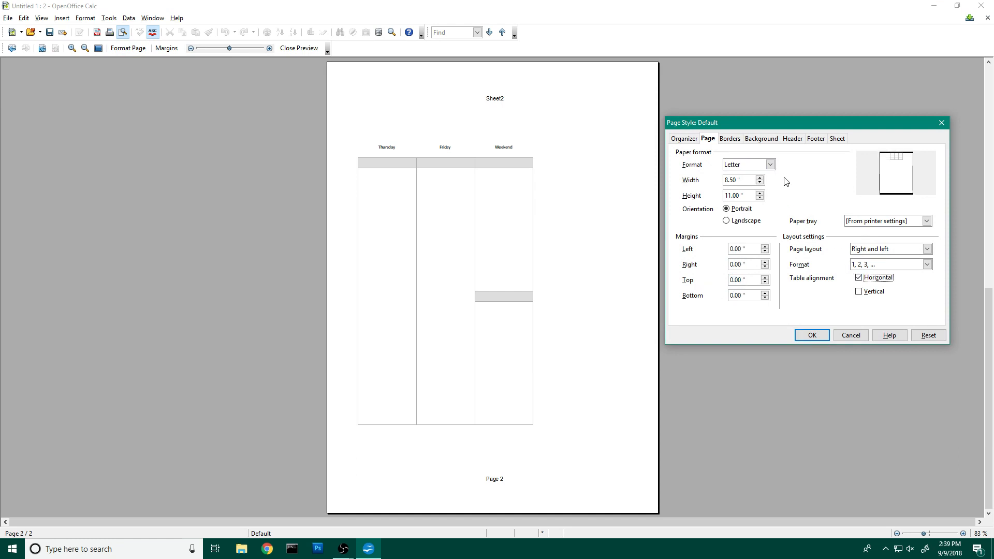
Turn off both the header and the footer in the page style.
click(790, 140)
click(693, 164)
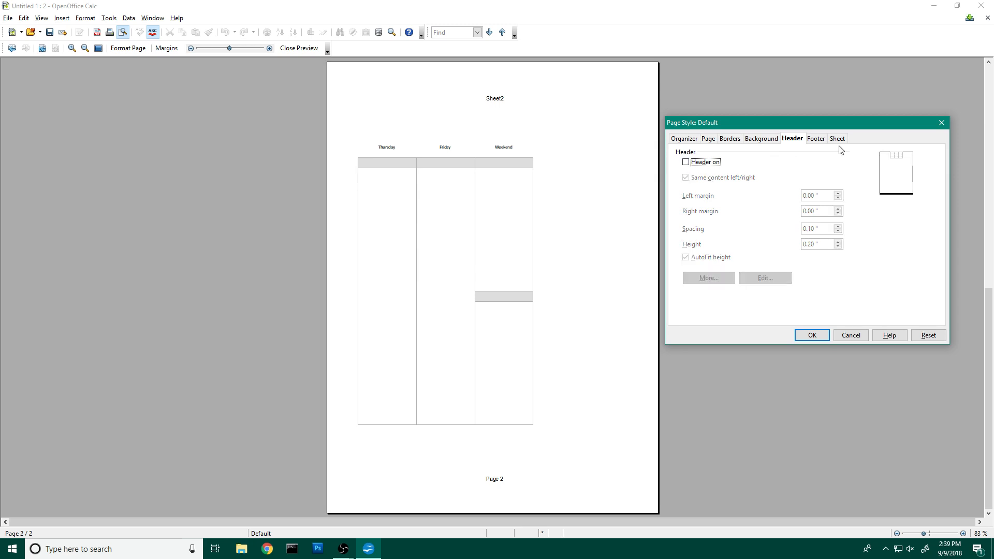
click(818, 140)
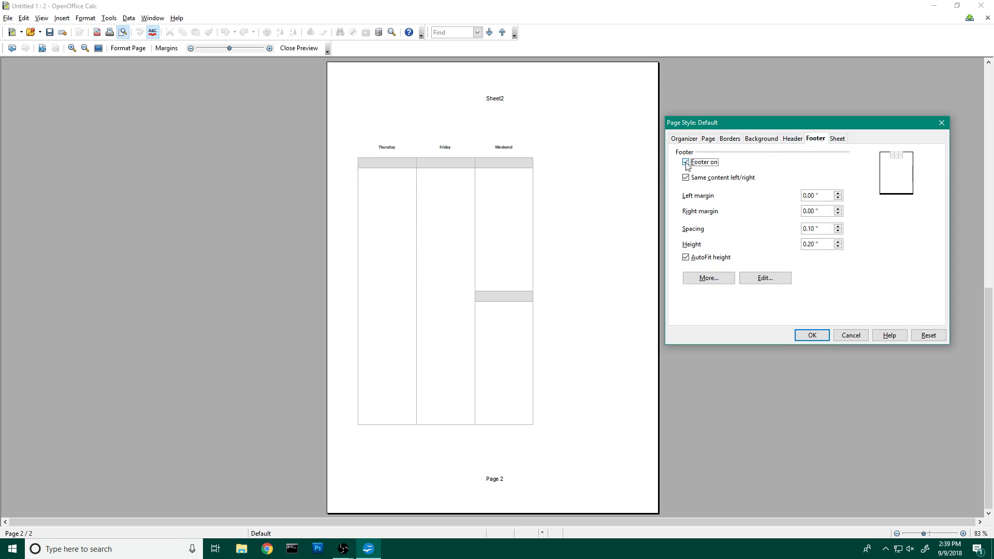
click(686, 163)
Change the paper format to A5, apply the page style and check both planner pages in the preview.
click(708, 139)
click(770, 165)
drag(804, 210, 804, 189)
click(741, 184)
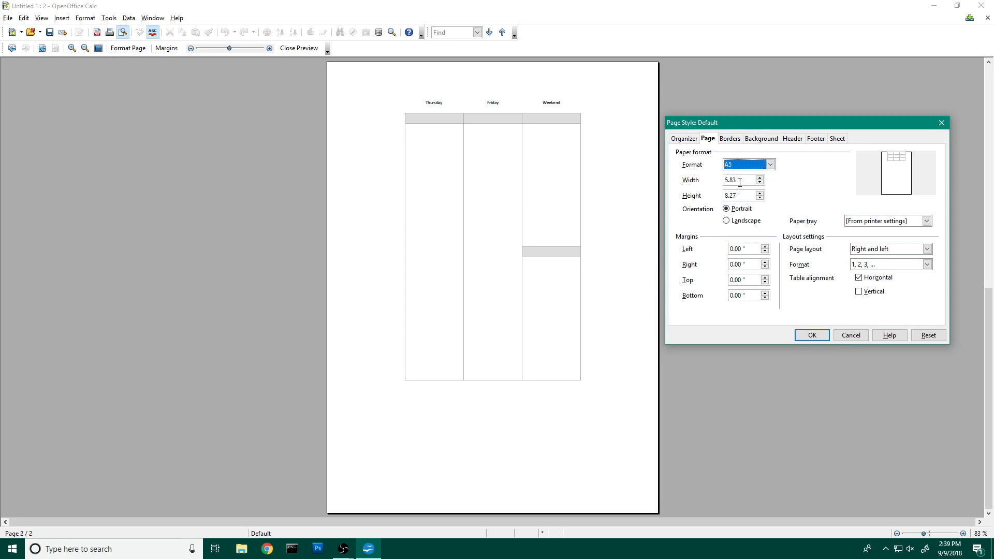
click(811, 335)
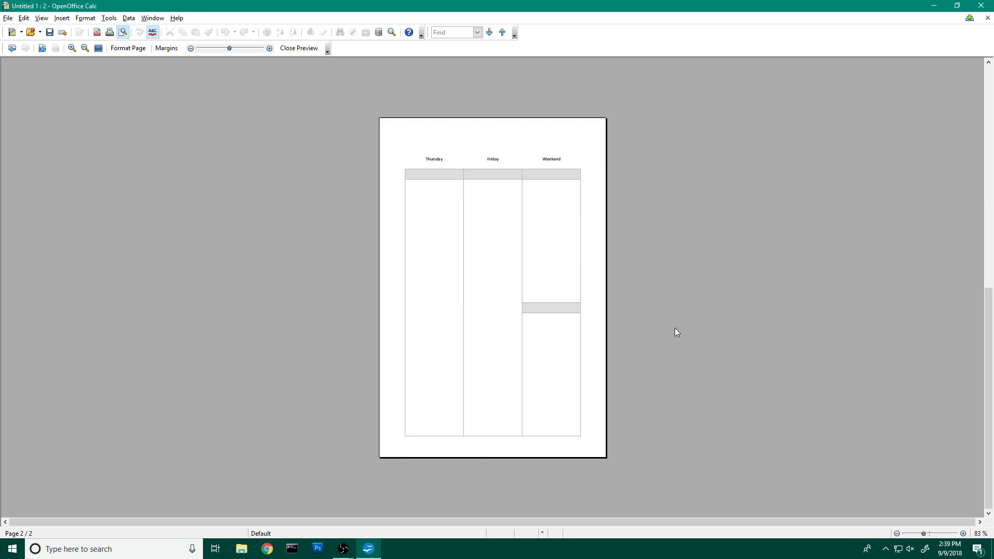
scroll(675, 328, up, 1)
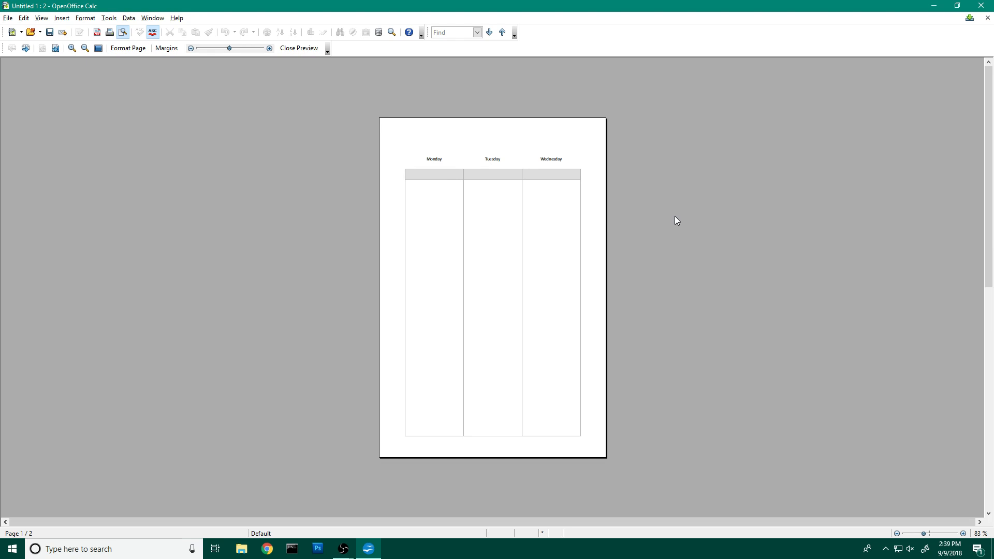
scroll(675, 216, down, 1)
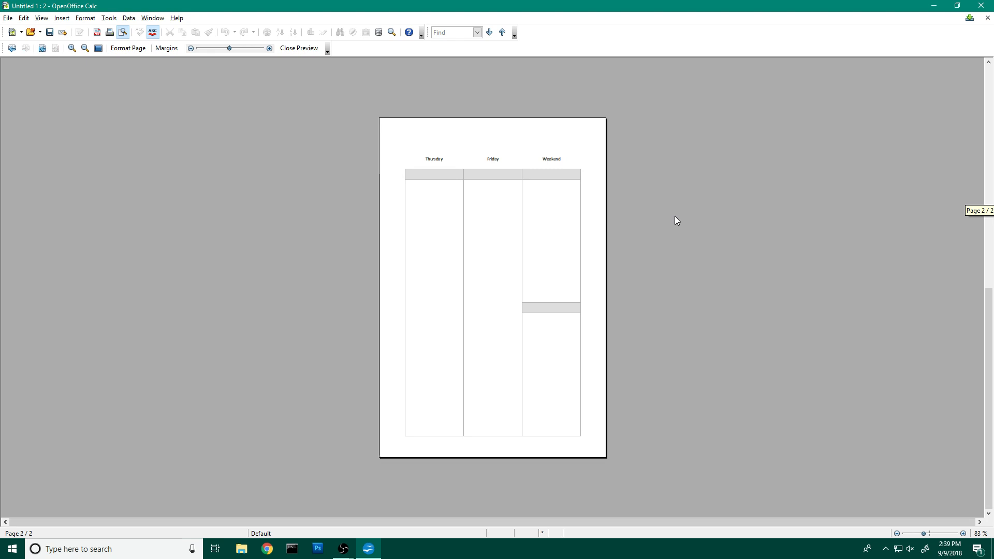
Open the print settings and set up Microsoft Print to PDF with landscape orientation and A4 paper size.
click(7, 20)
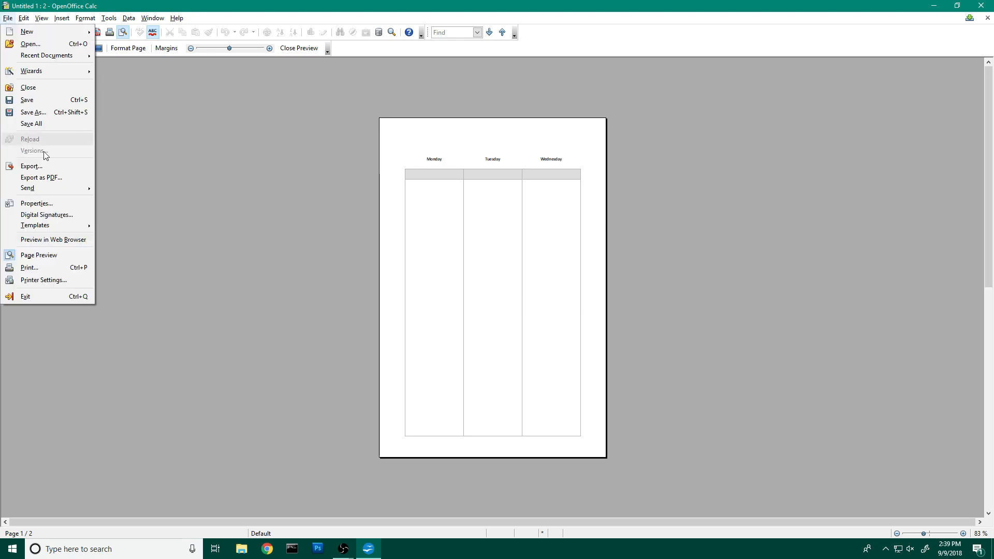
click(48, 268)
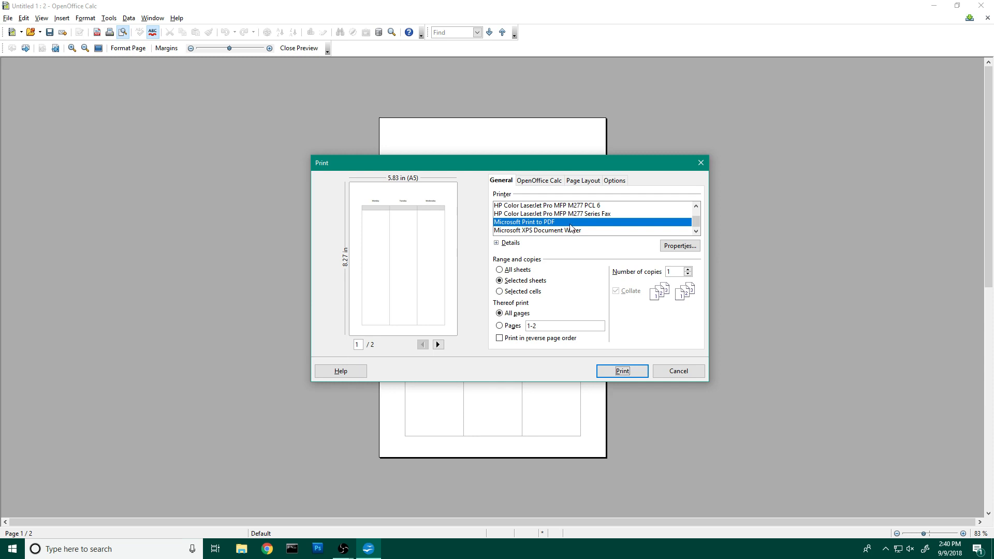
click(679, 246)
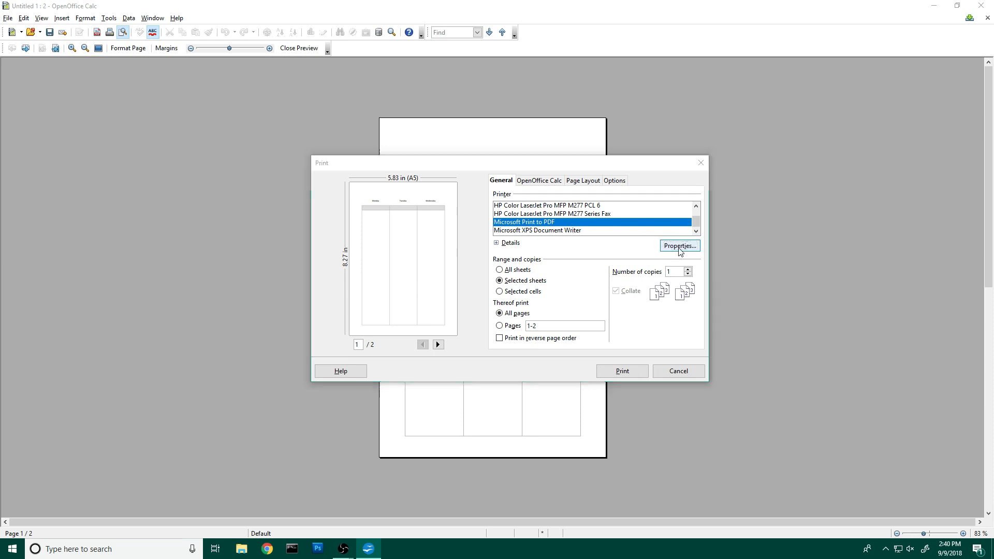
click(391, 218)
click(392, 229)
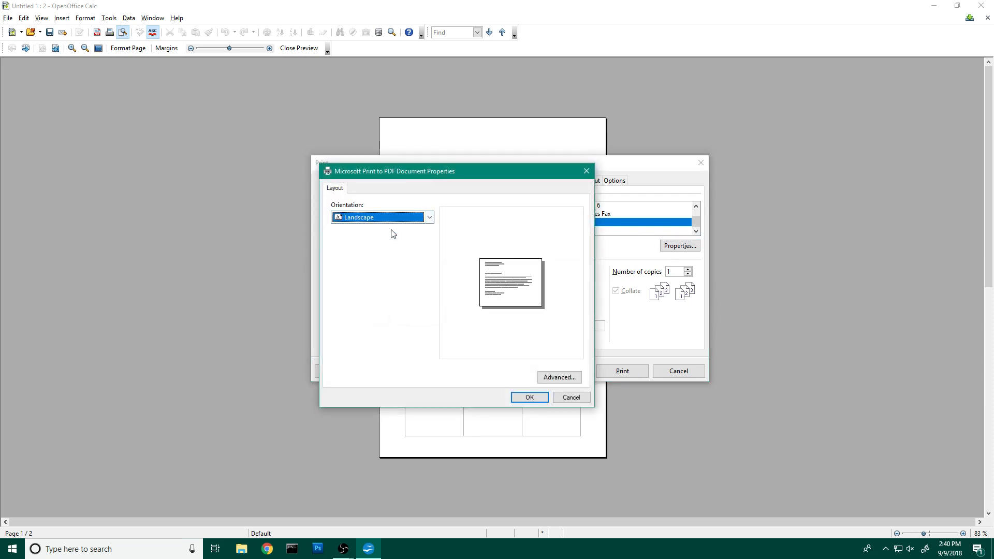
click(557, 381)
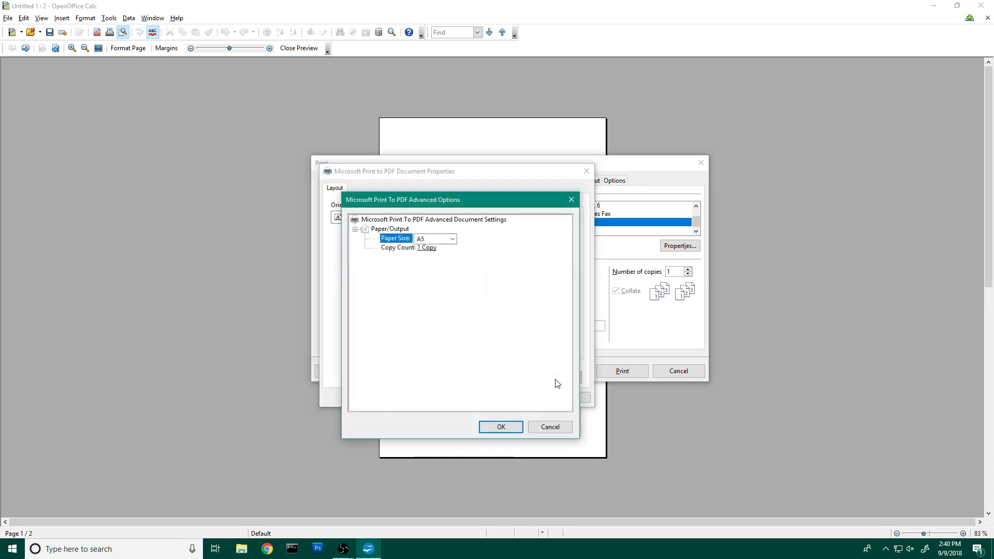
click(443, 237)
click(446, 255)
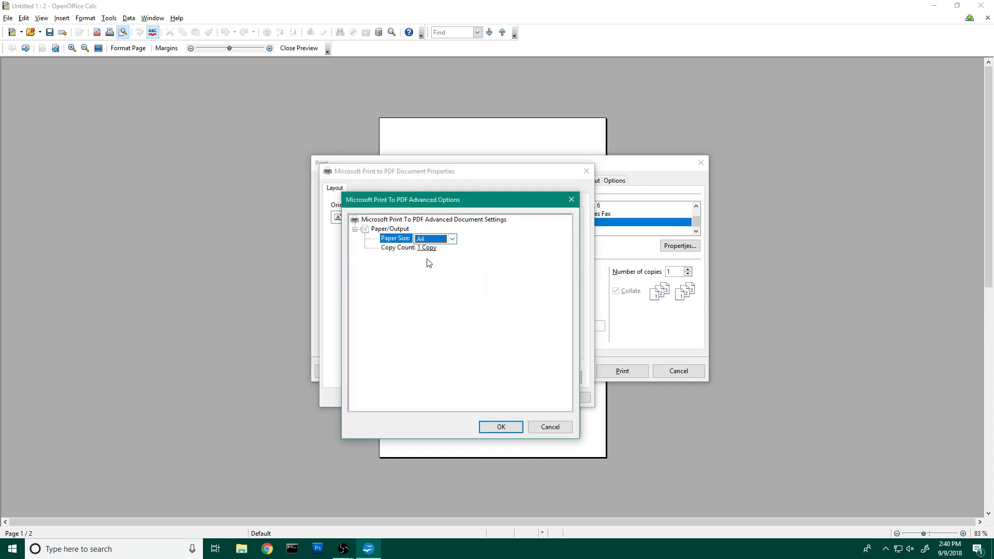
click(501, 427)
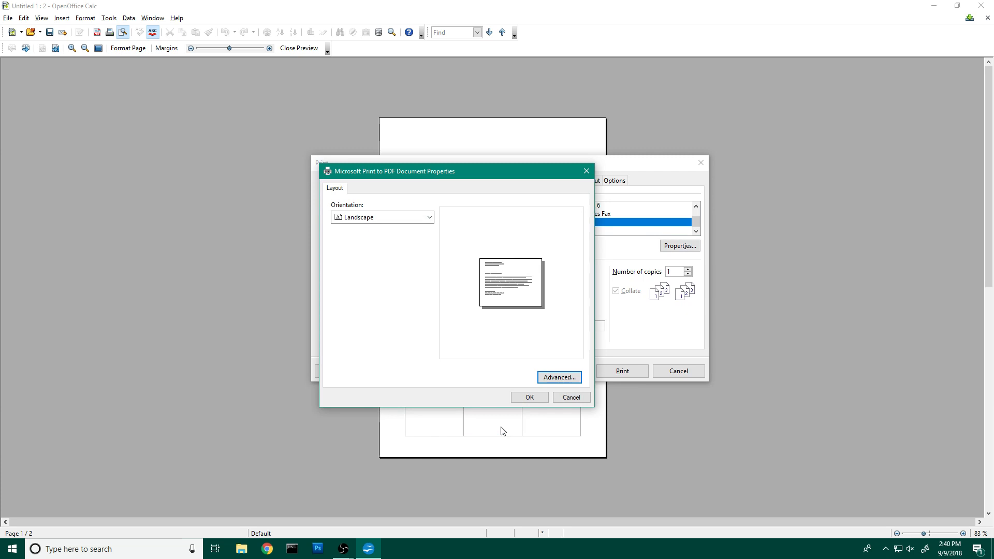
click(535, 400)
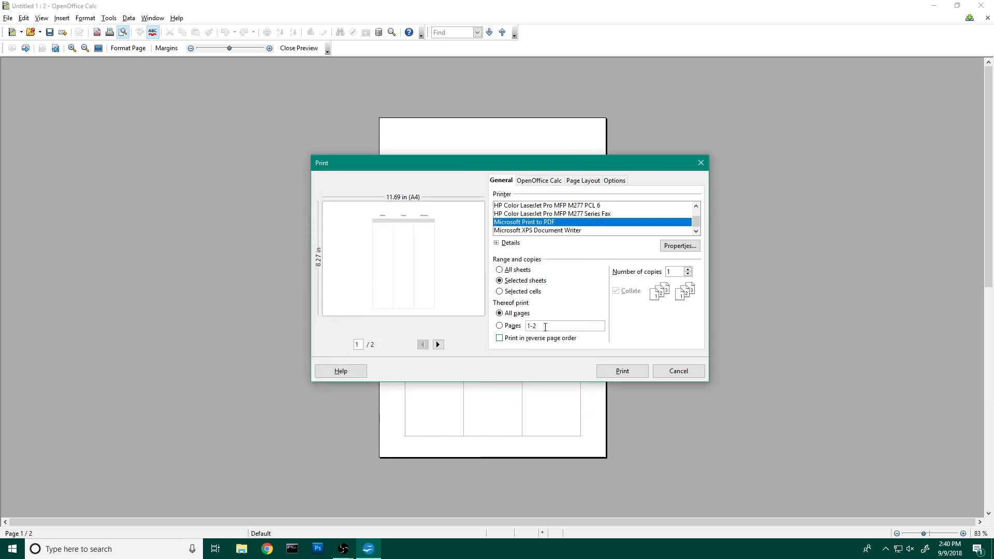
Set the print range to all sheets and the layout to 2 pages per sheet.
click(500, 270)
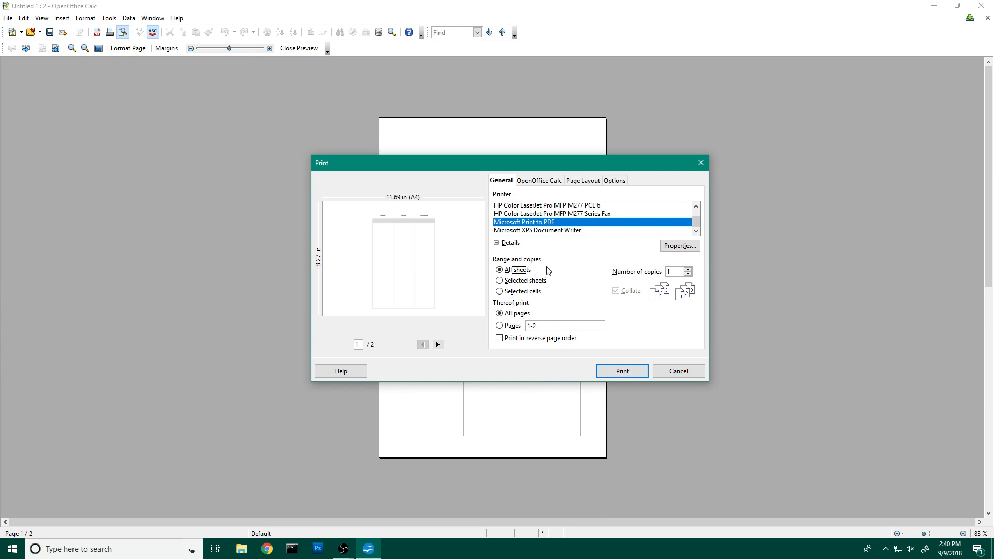
click(590, 182)
click(595, 209)
click(596, 225)
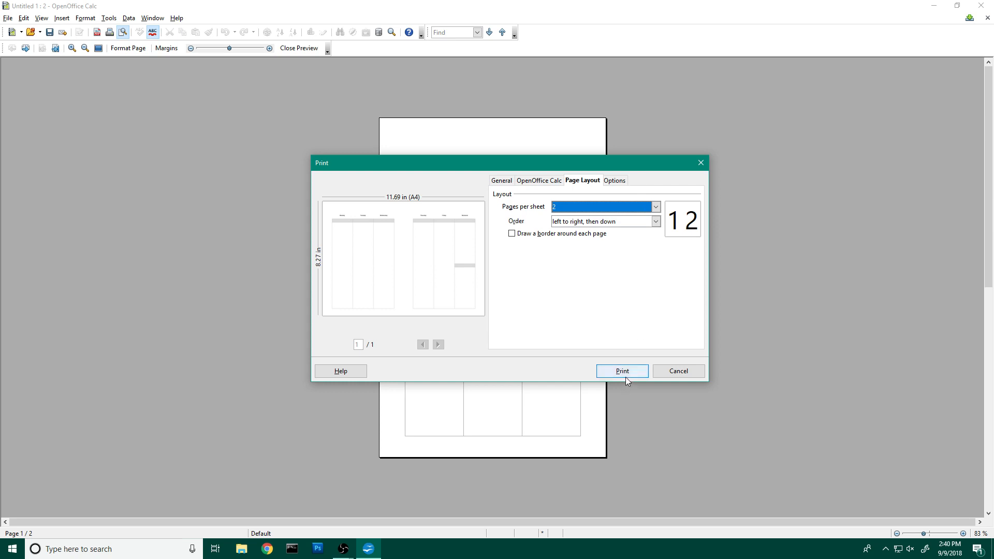
Print the spread to a PDF file named A5SpreadVertical in the A5 folder on the Desktop.
click(511, 183)
click(609, 372)
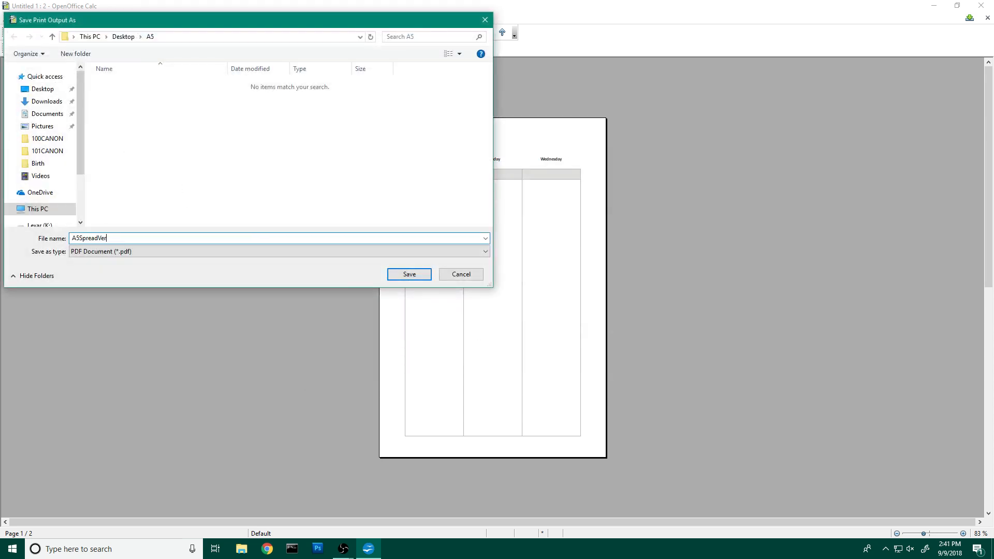
key(Return)
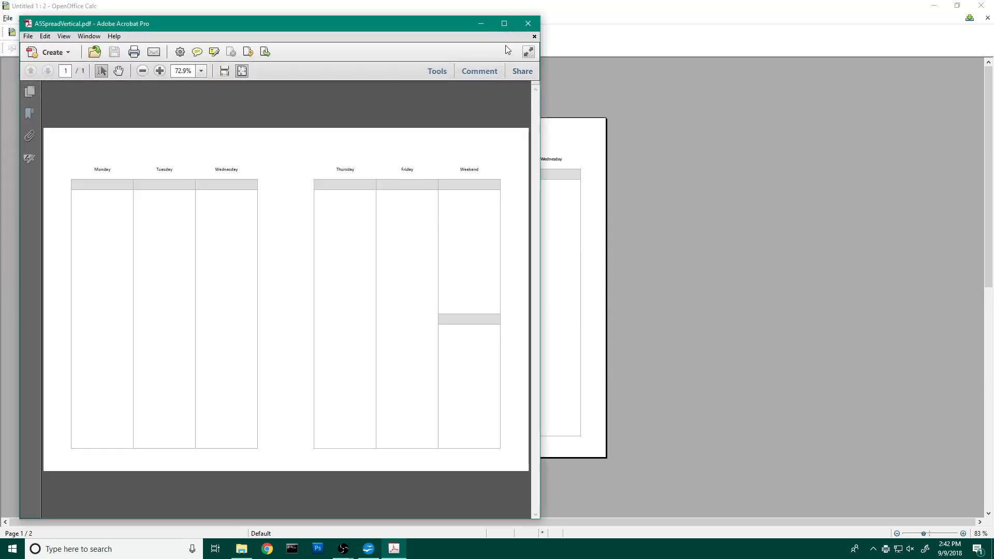
Maximize the A5SpreadVertical PDF window and choose the HP Color LaserJet Pro MFP M277 PCL 6 as the printer for it.
click(503, 24)
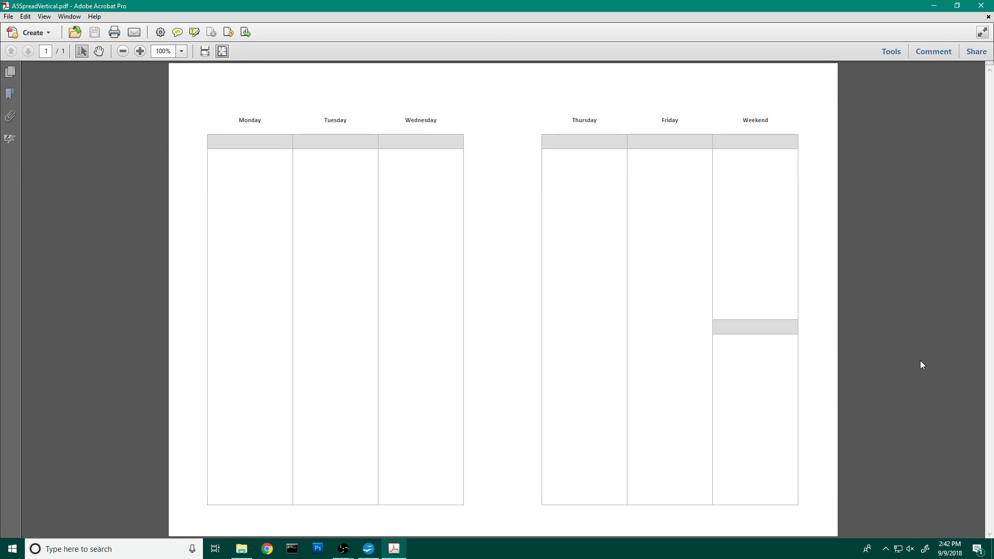
click(9, 16)
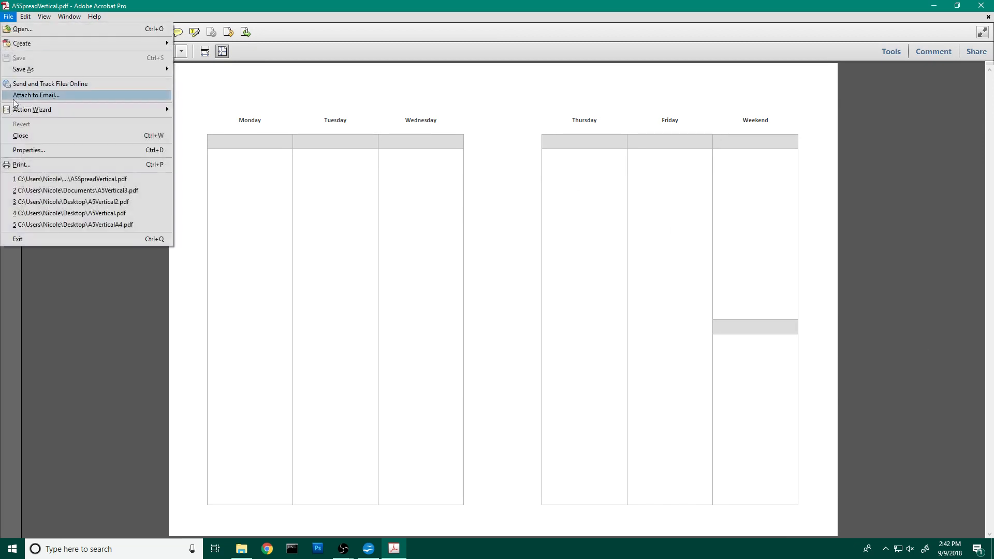
click(15, 164)
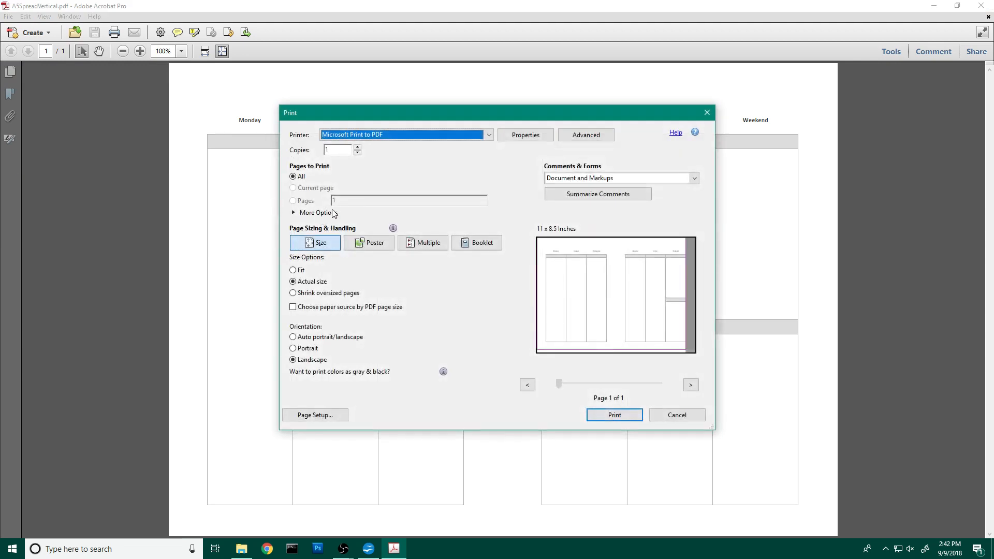
click(461, 135)
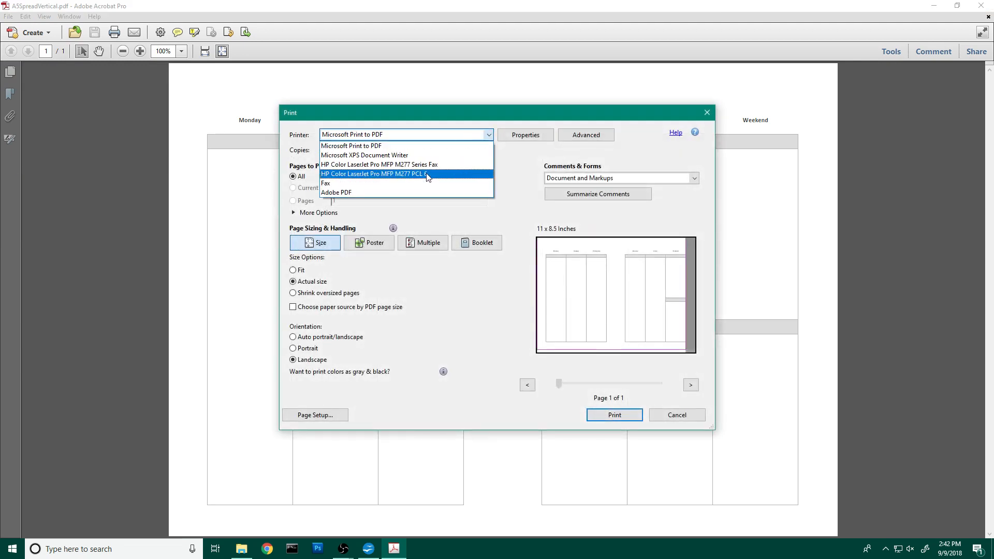
click(450, 176)
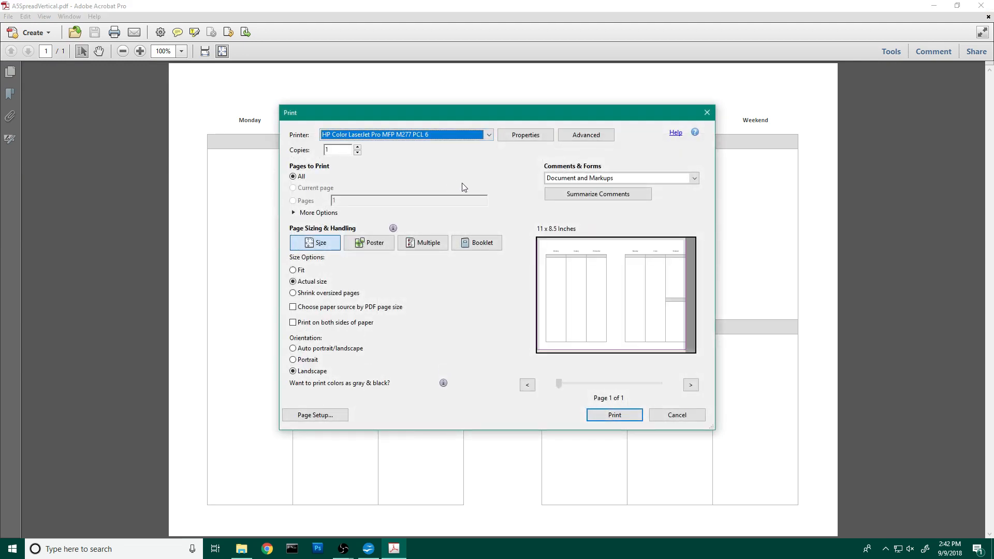
Set the paper size to A4 in the HP printer's properties and accept the change.
click(524, 136)
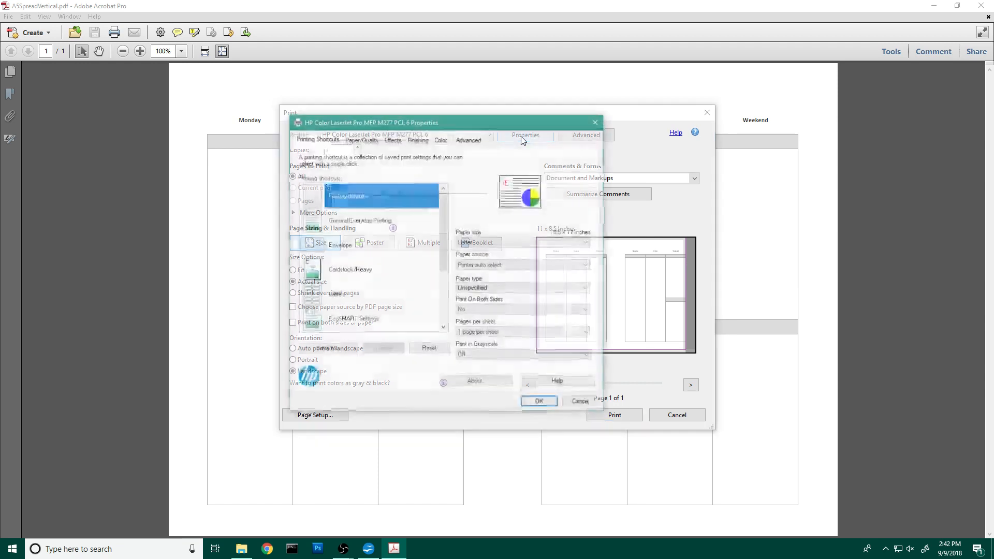
click(503, 243)
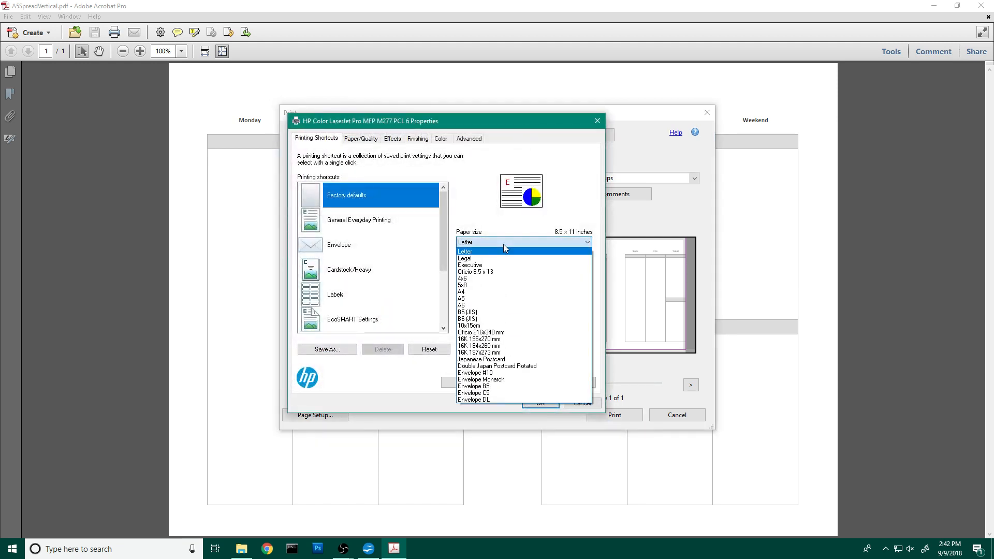
click(462, 291)
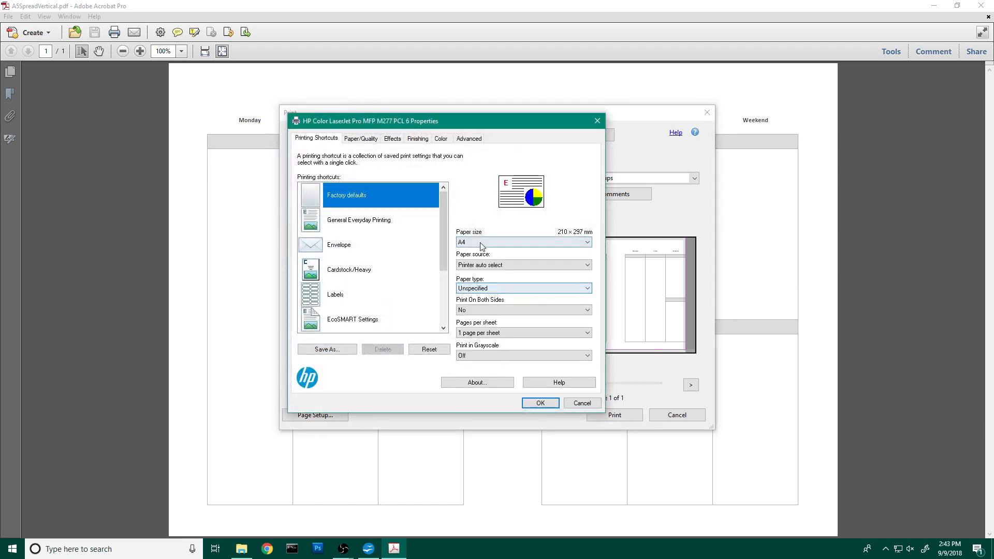
click(542, 402)
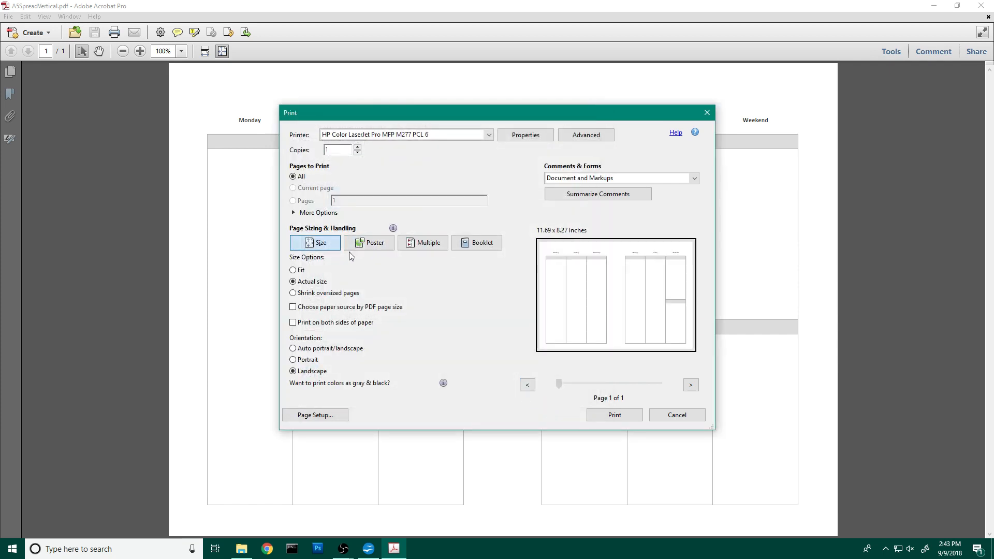